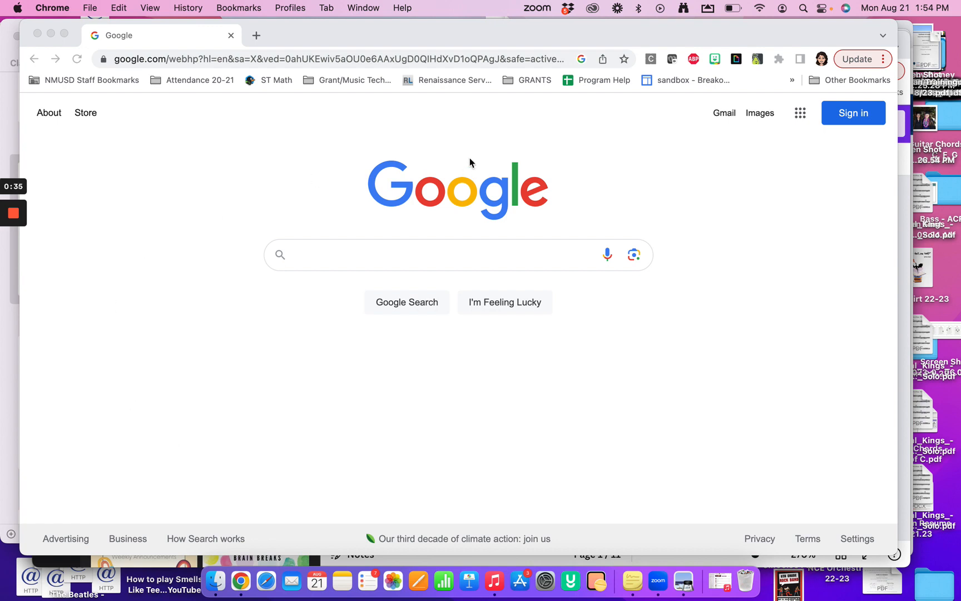
# Step: Search Google for "canva" and open the Canva website from the results
pyautogui.click(387, 257)
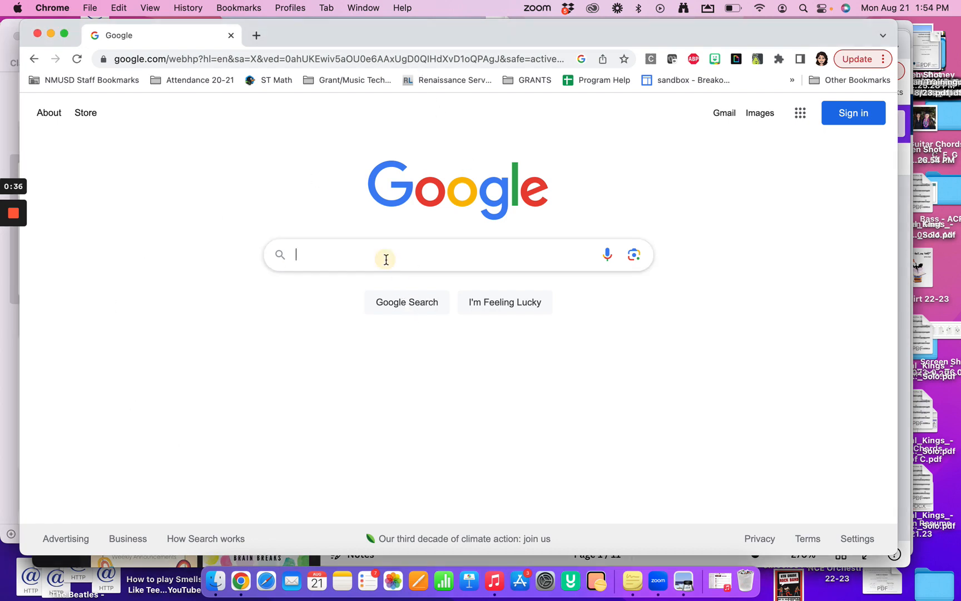
pyautogui.write('canva')
pyautogui.press('Return')
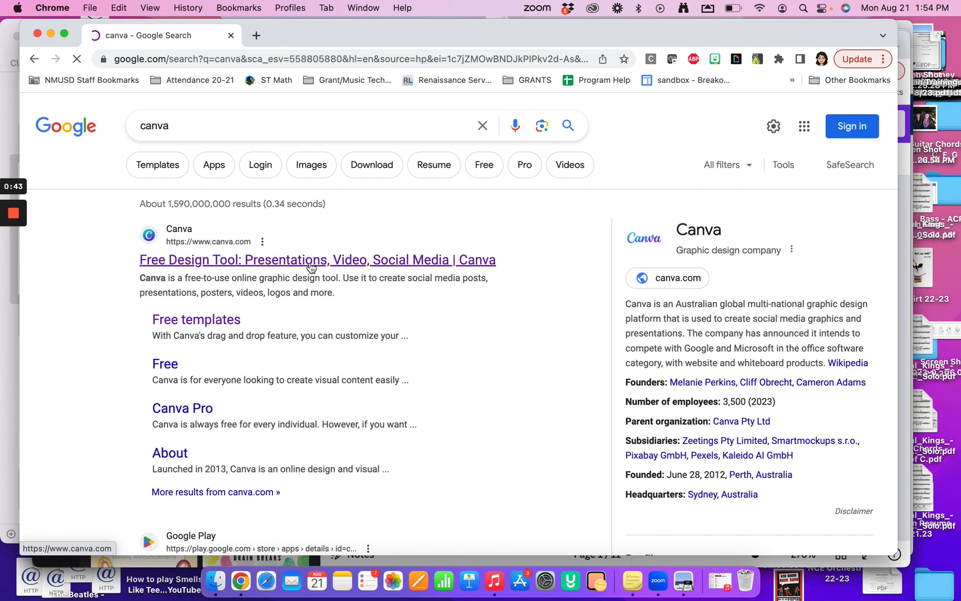
pyautogui.click(194, 270)
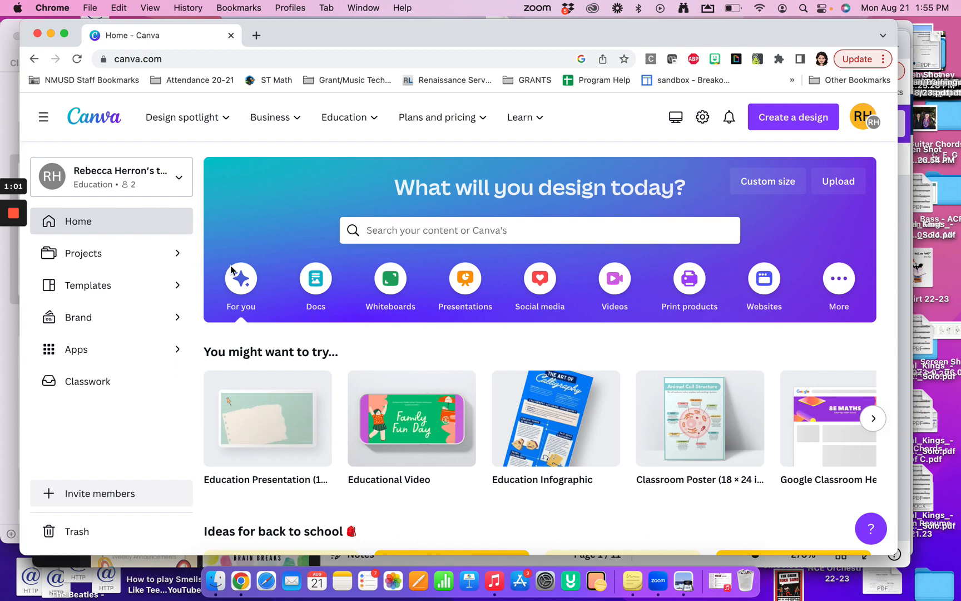
pyautogui.moveTo(17, 276)
pyautogui.click(13, 326)
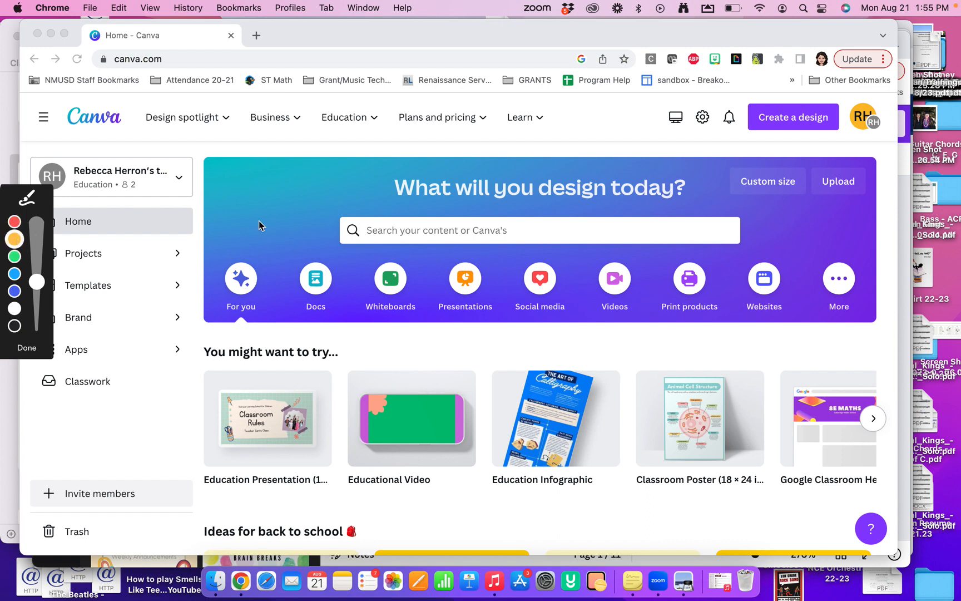
pyautogui.moveTo(563, 209)
pyautogui.mouseDown()
pyautogui.moveTo(462, 159)
pyautogui.moveTo(333, 224)
pyautogui.moveTo(667, 313)
pyautogui.moveTo(568, 161)
pyautogui.mouseUp()
pyautogui.moveTo(431, 176); pyautogui.dragTo(340, 241)
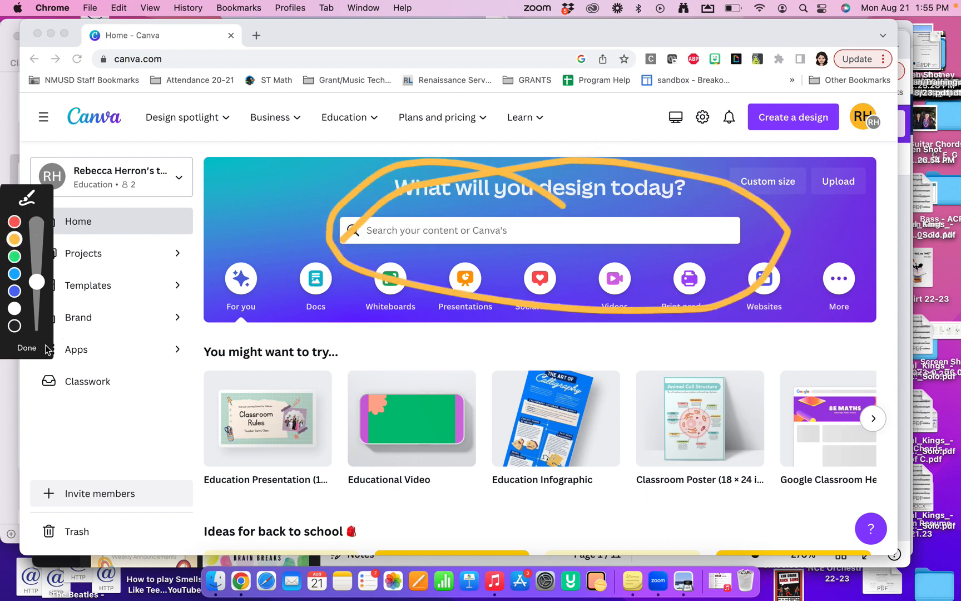
pyautogui.click(27, 348)
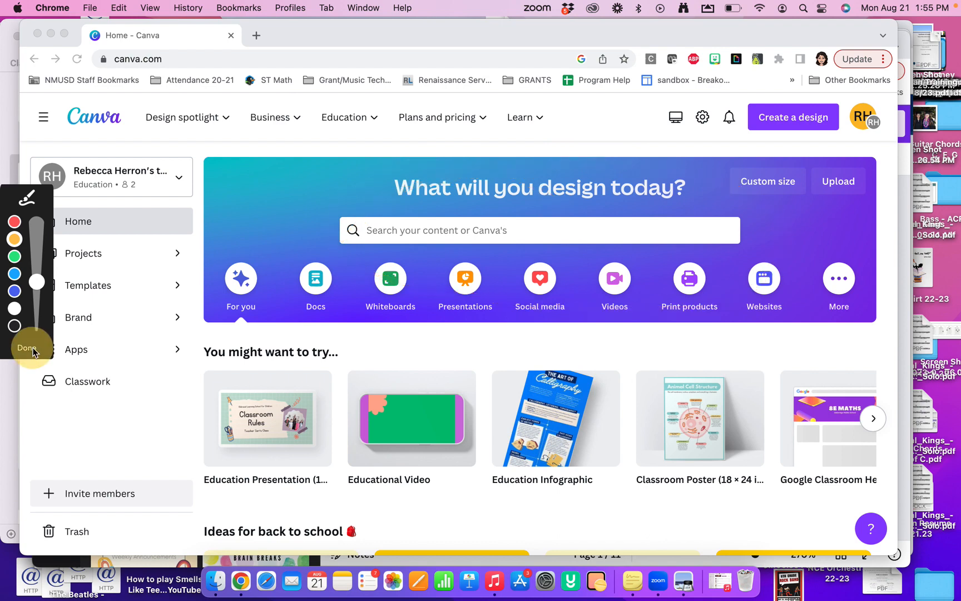
# Step: Search Canva for "schoology" and browse the matching course card templates
pyautogui.click(396, 229)
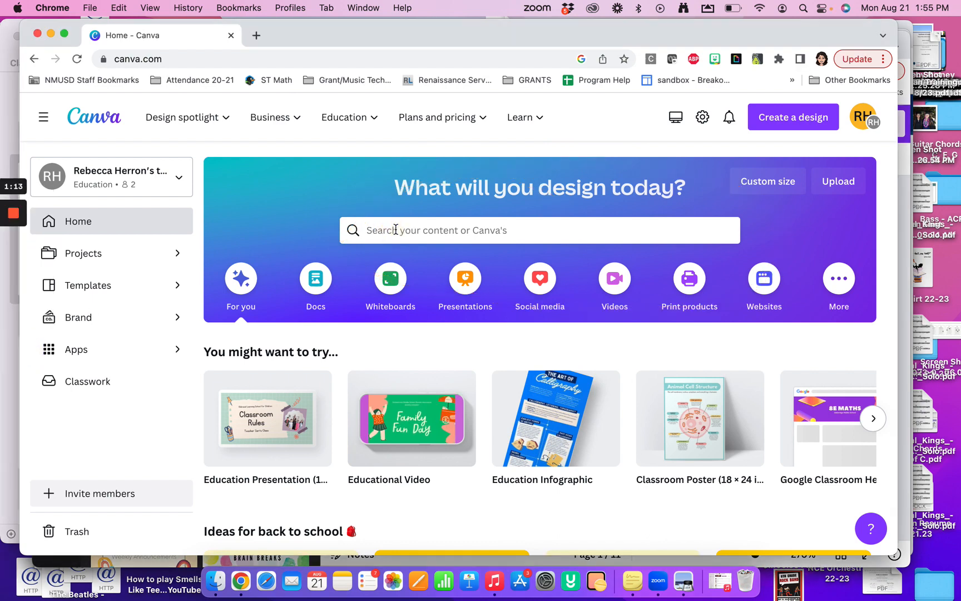
pyautogui.write('school')
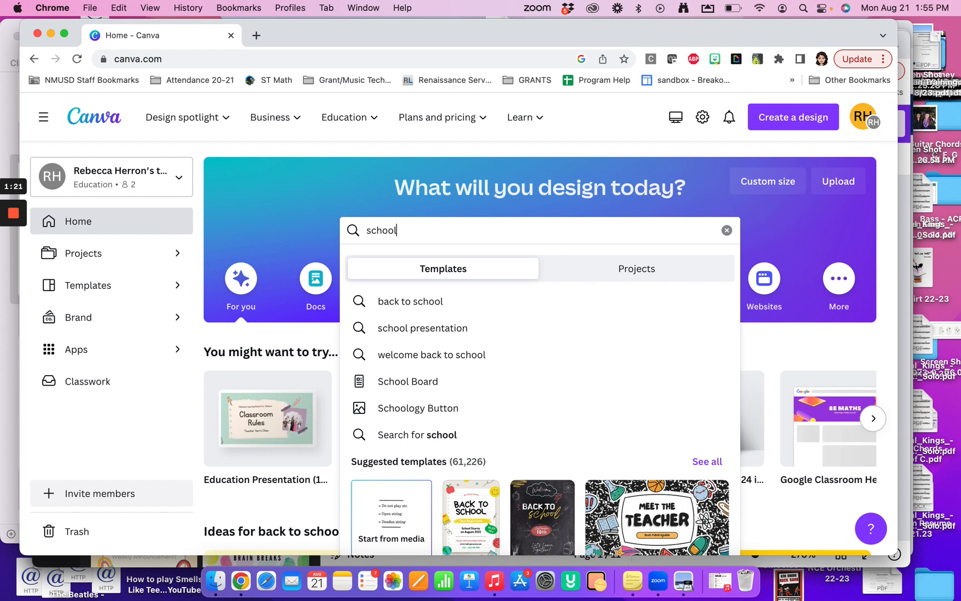
pyautogui.write('ogy')
pyautogui.press('Return')
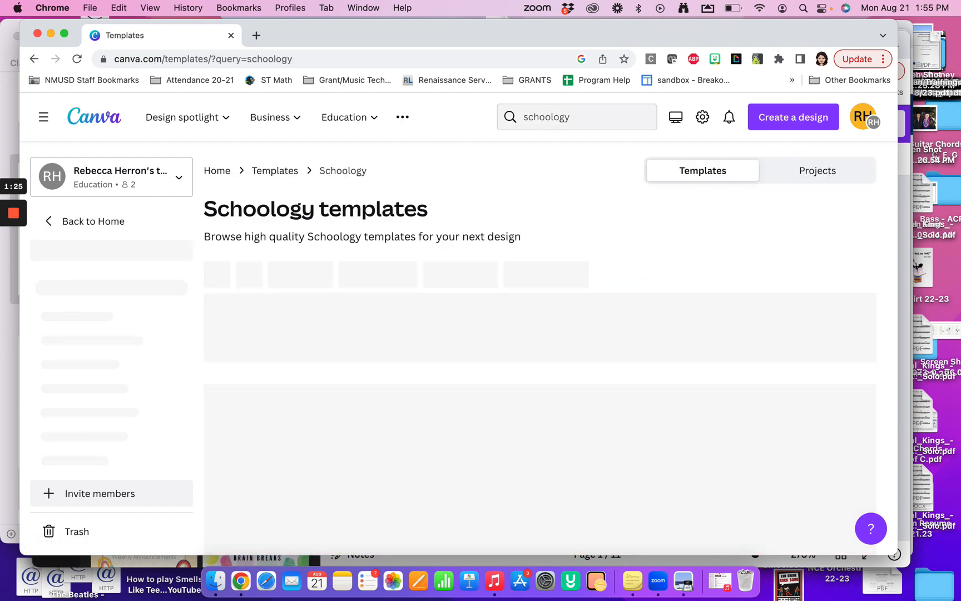
pyautogui.scroll(-1, 390, 248)
pyautogui.scroll(-2, 390, 253)
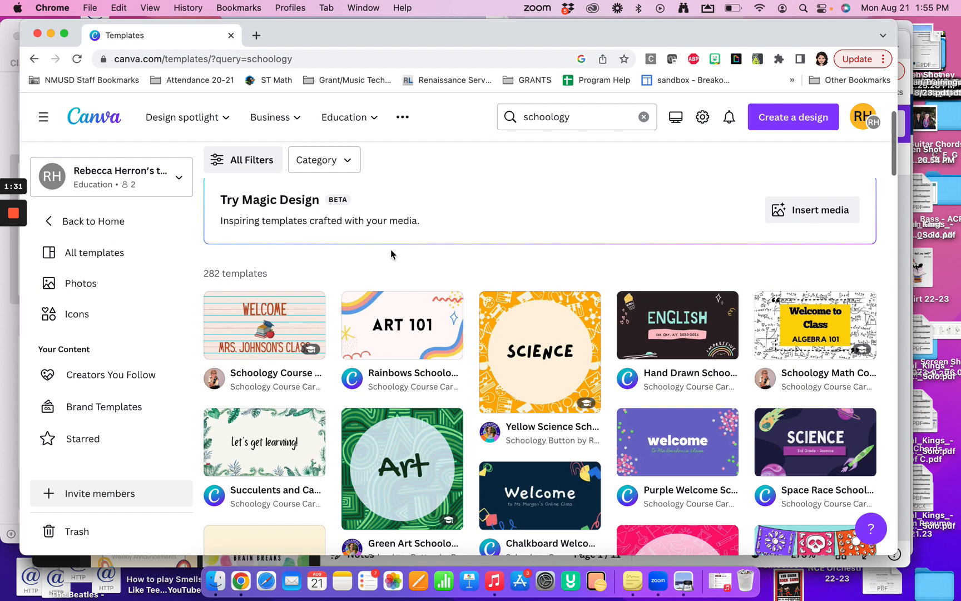
pyautogui.scroll(-2, 391, 253)
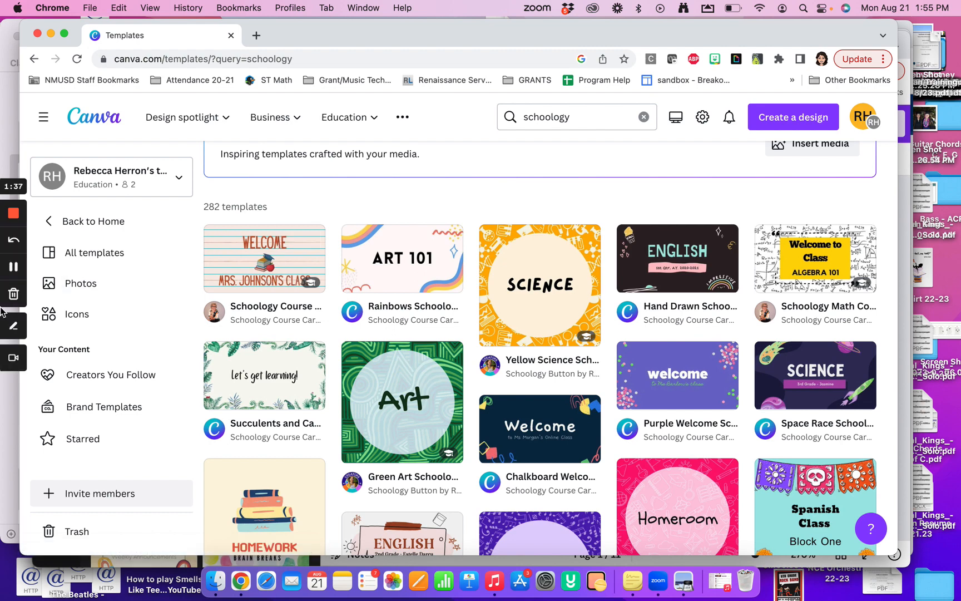
pyautogui.click(4, 310)
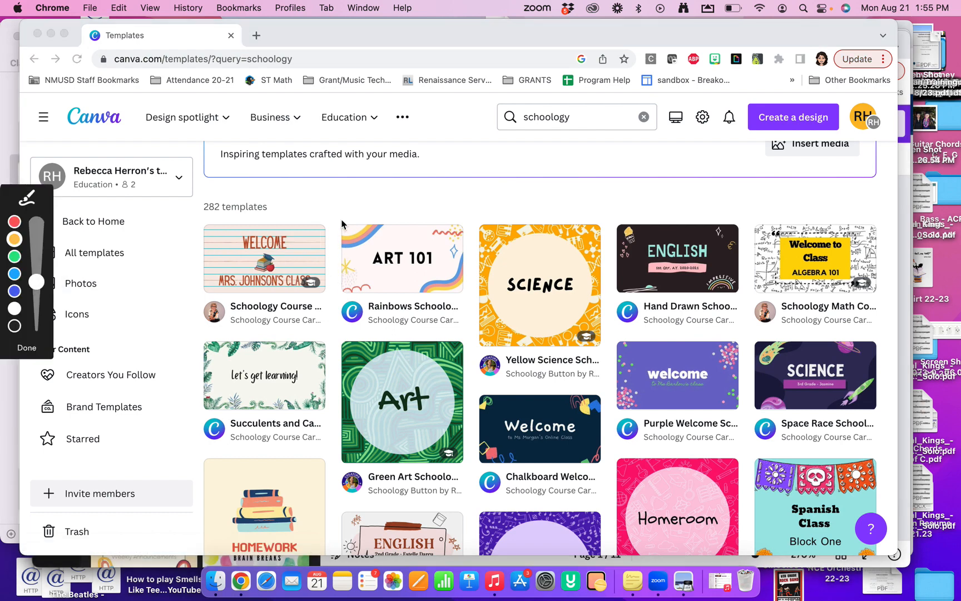
pyautogui.moveTo(333, 208)
pyautogui.mouseDown()
pyautogui.moveTo(215, 196)
pyautogui.moveTo(168, 271)
pyautogui.moveTo(317, 316)
pyautogui.moveTo(351, 224)
pyautogui.moveTo(294, 196)
pyautogui.mouseUp()
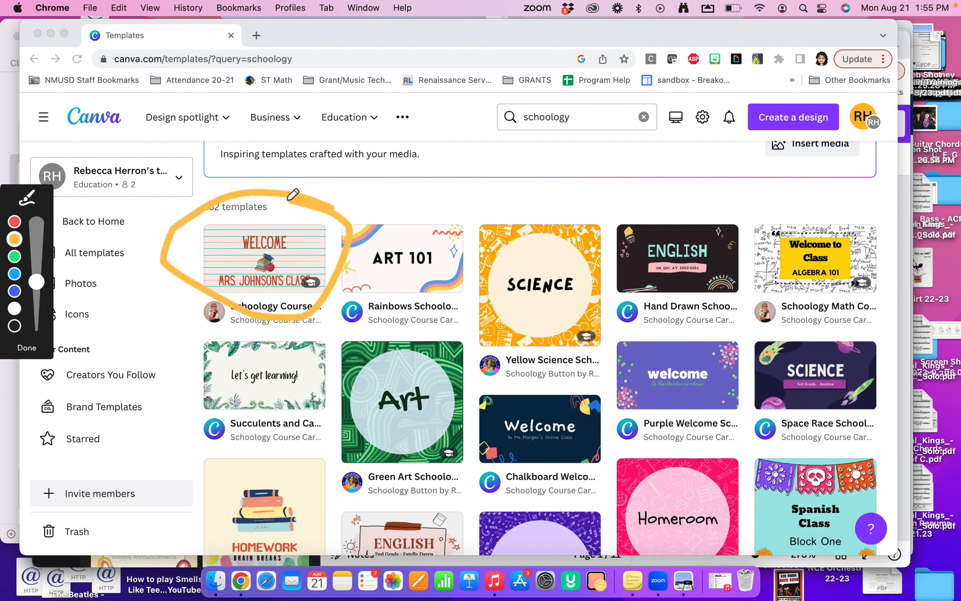
pyautogui.click(26, 348)
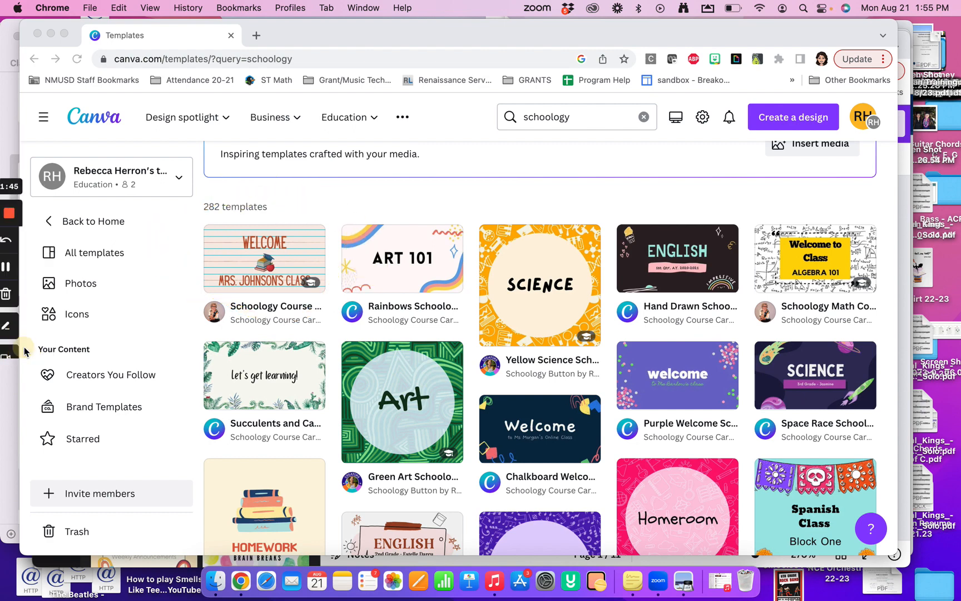
# Step: Open the preview of the lined-paper Schoology Course Card template with the WELCOME heading
pyautogui.click(255, 263)
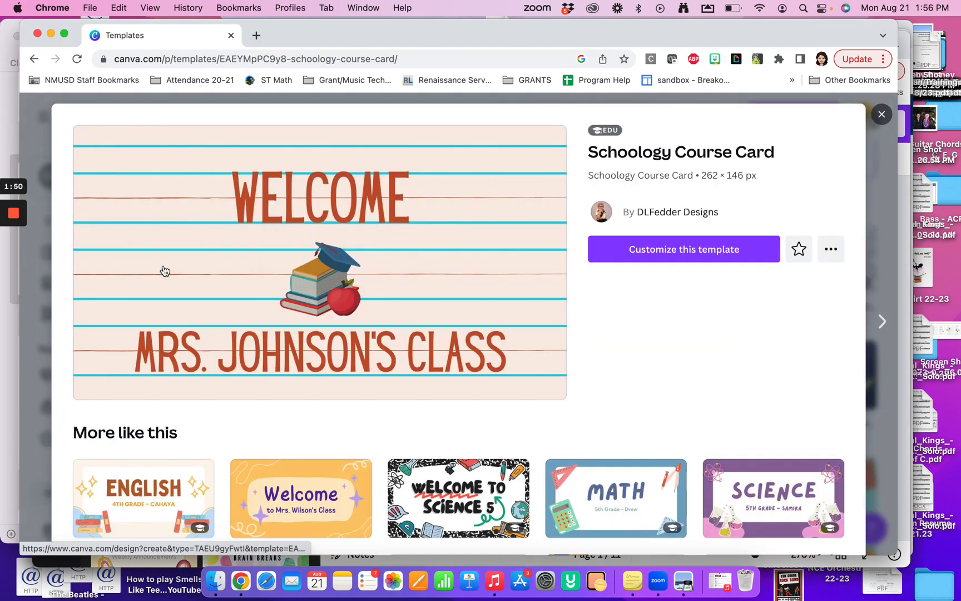
pyautogui.moveTo(7, 295)
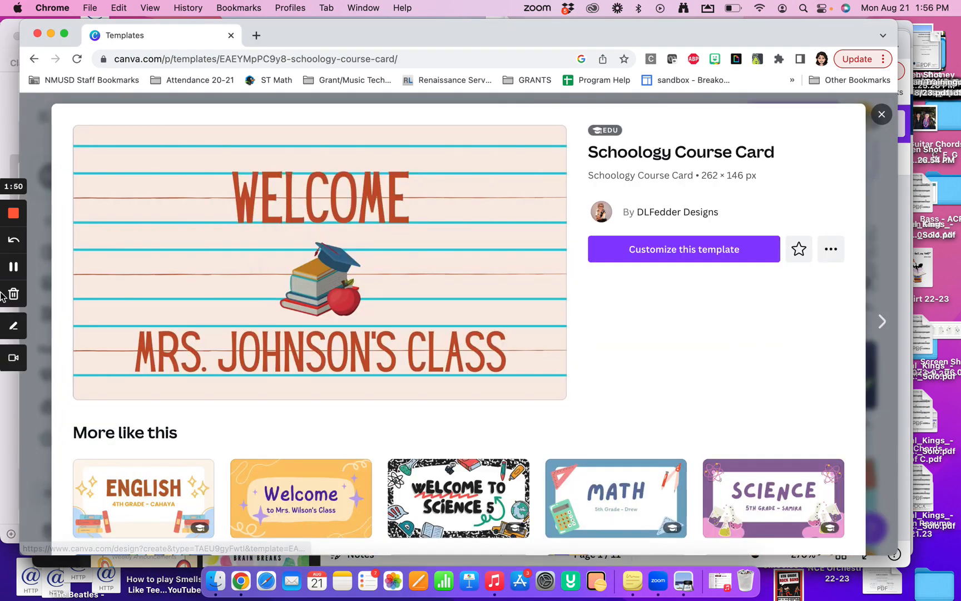
pyautogui.click(15, 324)
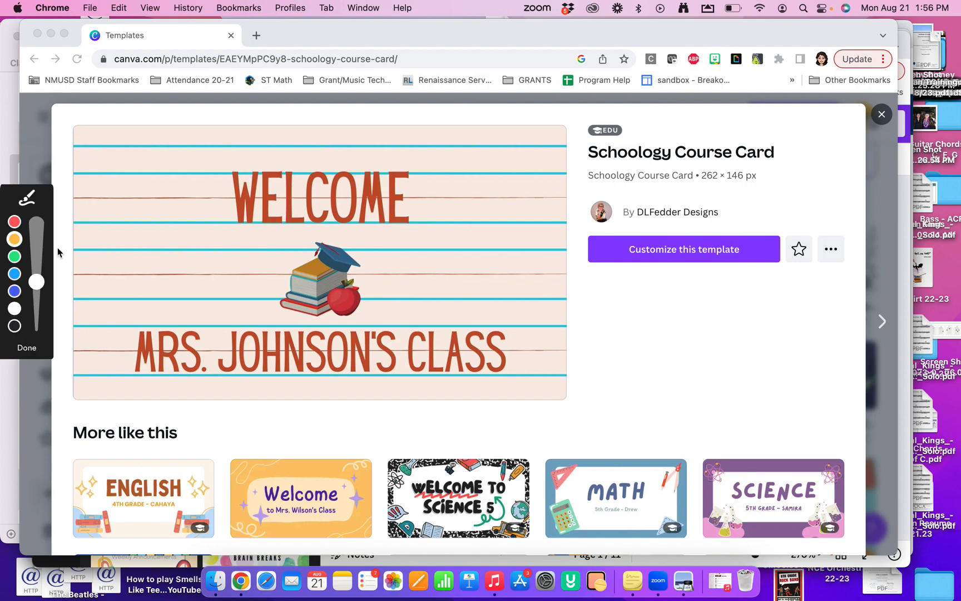
pyautogui.click(762, 194)
pyautogui.moveTo(594, 153)
pyautogui.mouseDown()
pyautogui.moveTo(598, 277)
pyautogui.moveTo(618, 281)
pyautogui.mouseUp()
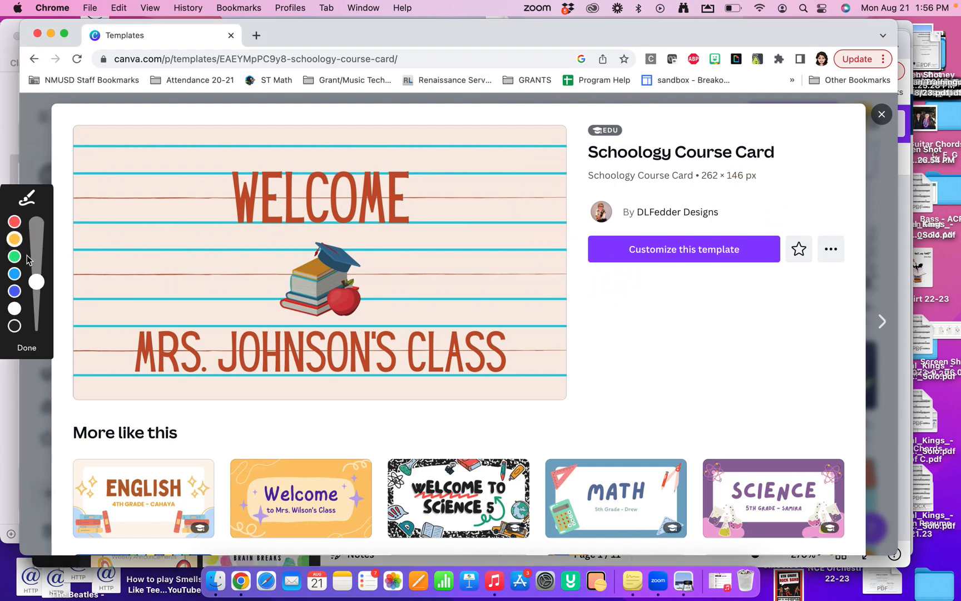
pyautogui.click(14, 239)
pyautogui.moveTo(760, 210)
pyautogui.mouseDown()
pyautogui.moveTo(617, 202)
pyautogui.moveTo(537, 238)
pyautogui.moveTo(709, 324)
pyautogui.moveTo(797, 253)
pyautogui.moveTo(770, 206)
pyautogui.moveTo(722, 191)
pyautogui.mouseUp()
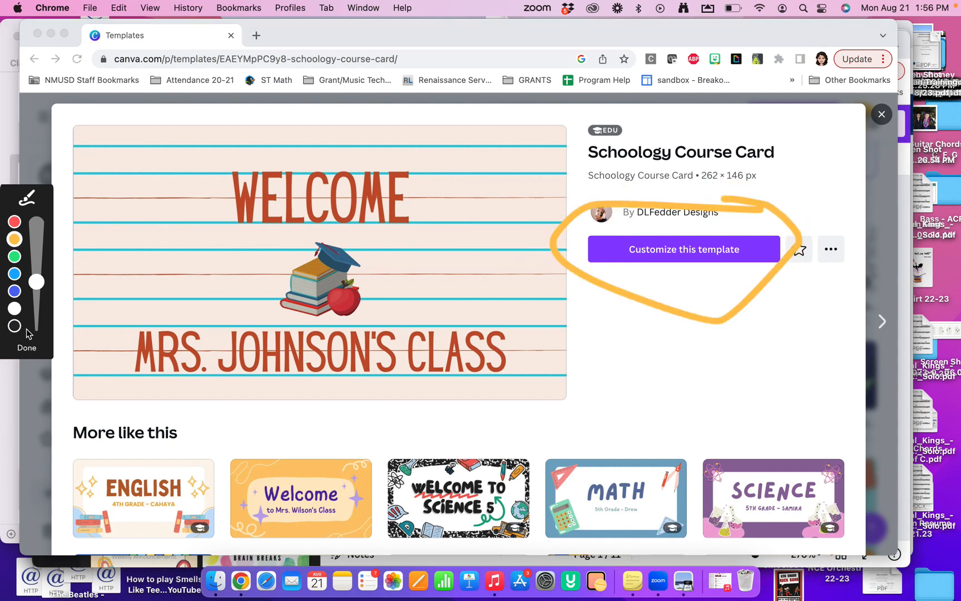
pyautogui.click(26, 350)
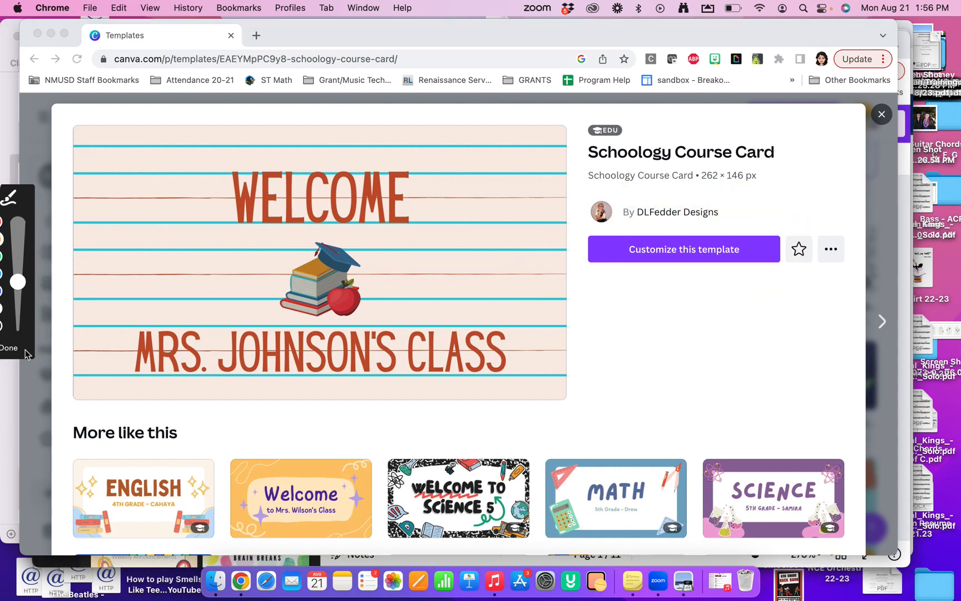
# Step: Start customizing the Schoology Course Card template and replace its WELCOME heading with "MUSIC"
pyautogui.click(660, 251)
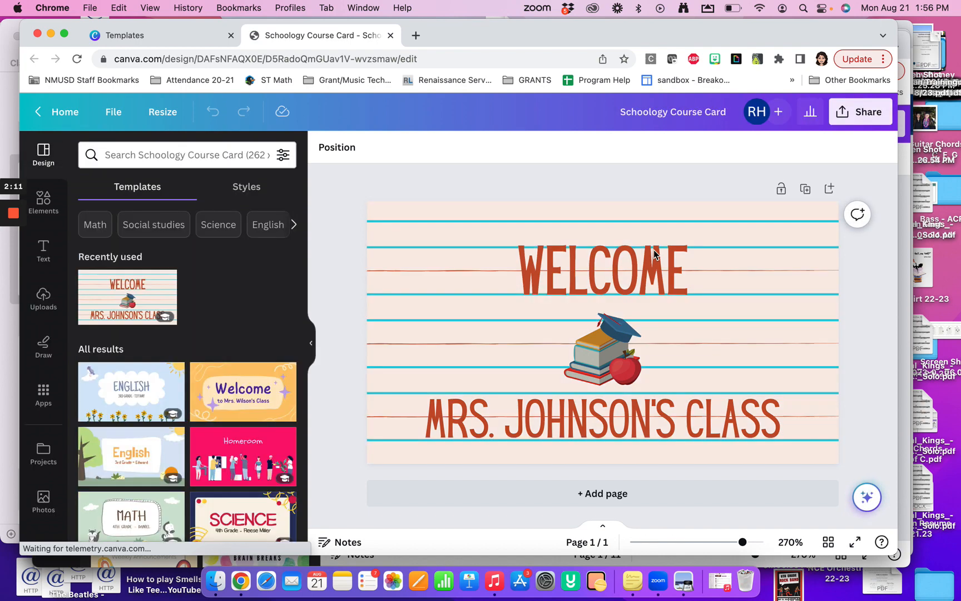
pyautogui.click(608, 268)
pyautogui.doubleClick(596, 272)
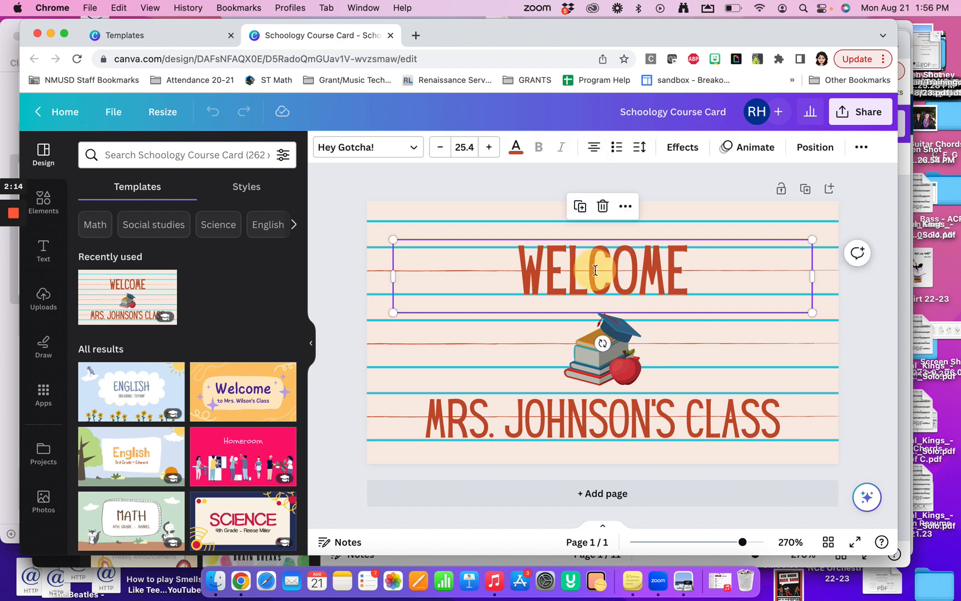
pyautogui.write('MUSIC')
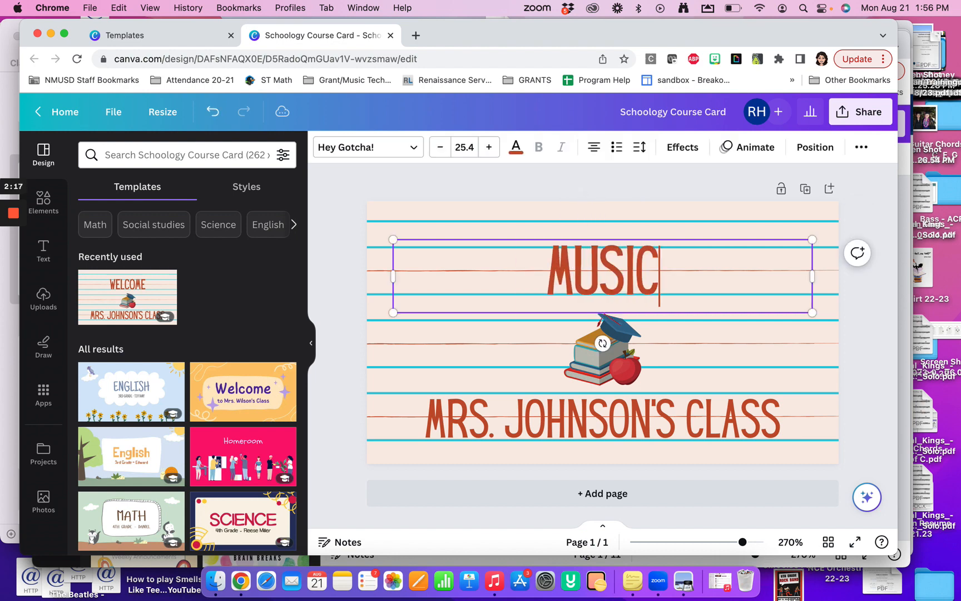
# Step: Replace the class name line at the bottom of the card with the teacher's last name followed by "- EASTBLUFF"
pyautogui.click(557, 418)
pyautogui.doubleClick(557, 419)
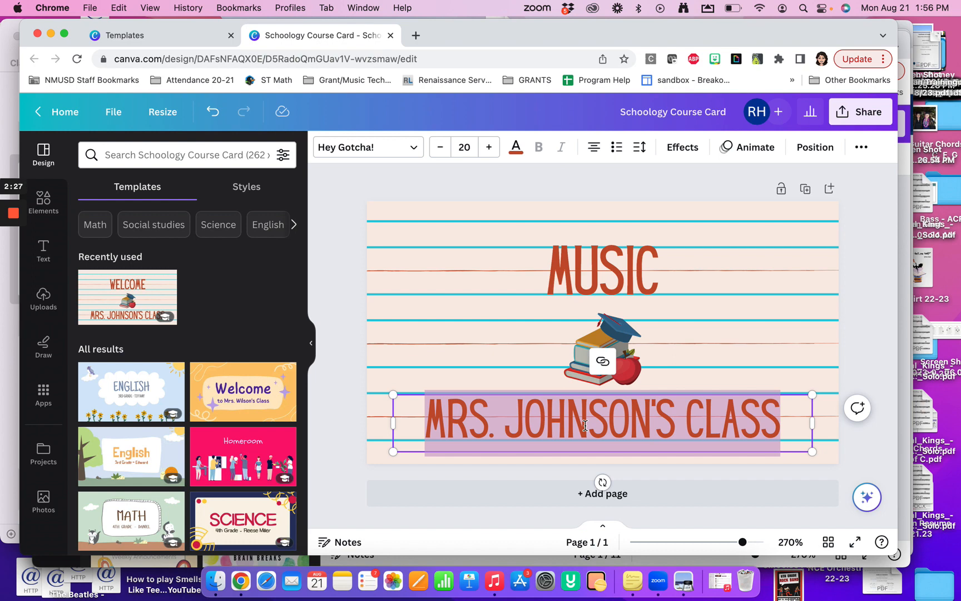
pyautogui.write('ALLEN')
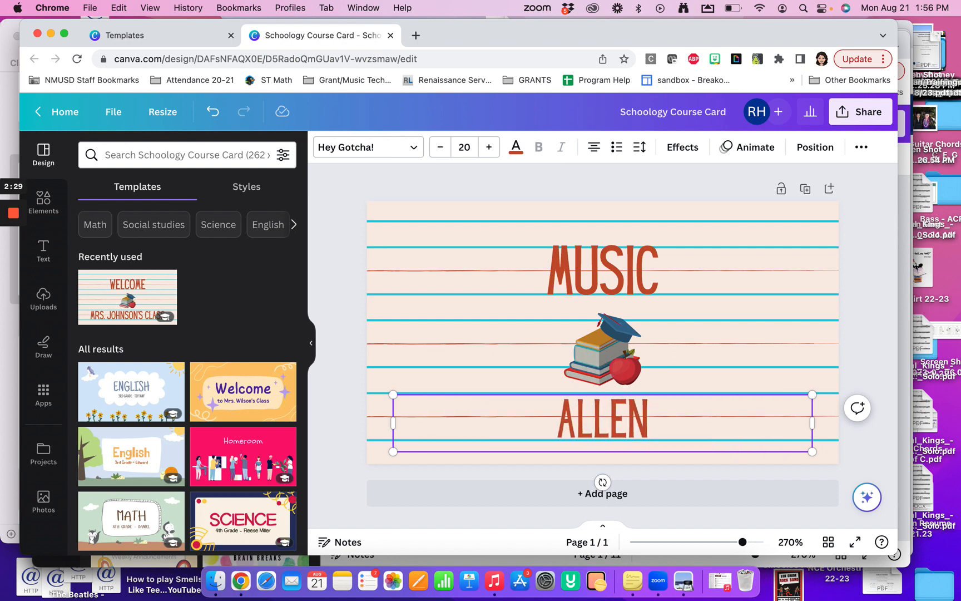
pyautogui.write(' - EASTBLUFF')
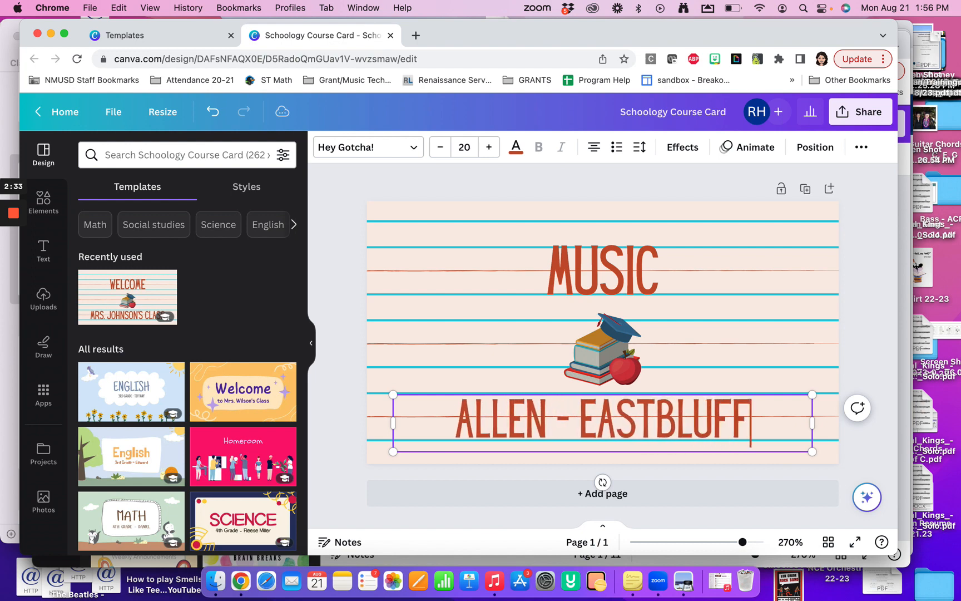
pyautogui.click(343, 366)
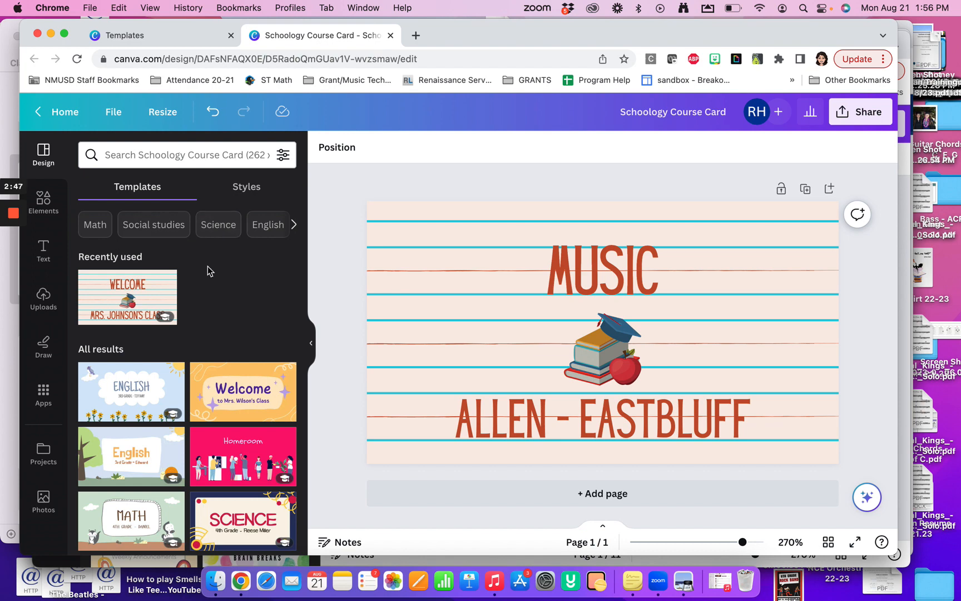
# Step: Delete the books and apple illustration from the middle of the course card
pyautogui.click(595, 357)
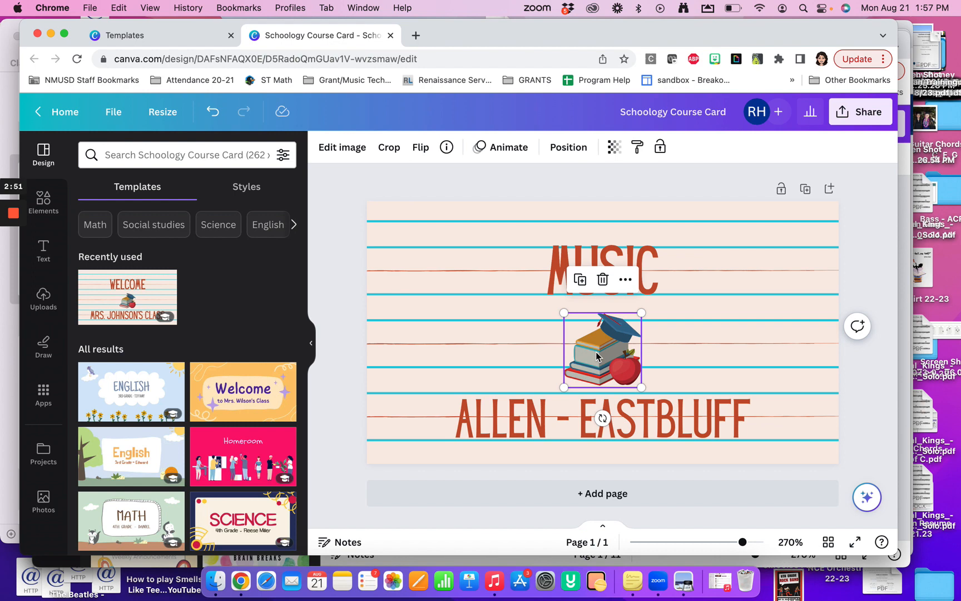
pyautogui.click(604, 281)
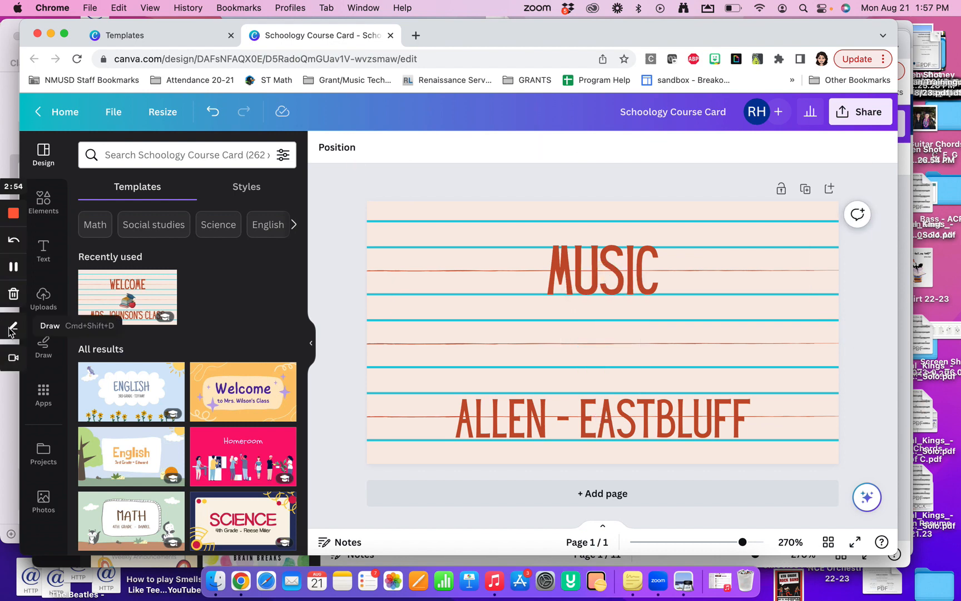
pyautogui.moveTo(12, 339)
pyautogui.click(12, 324)
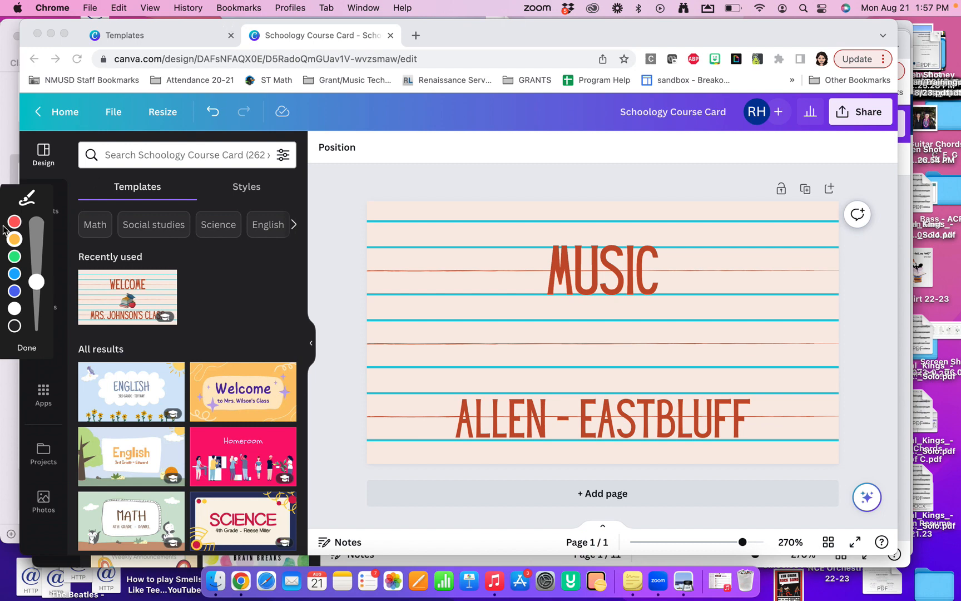
pyautogui.click(28, 347)
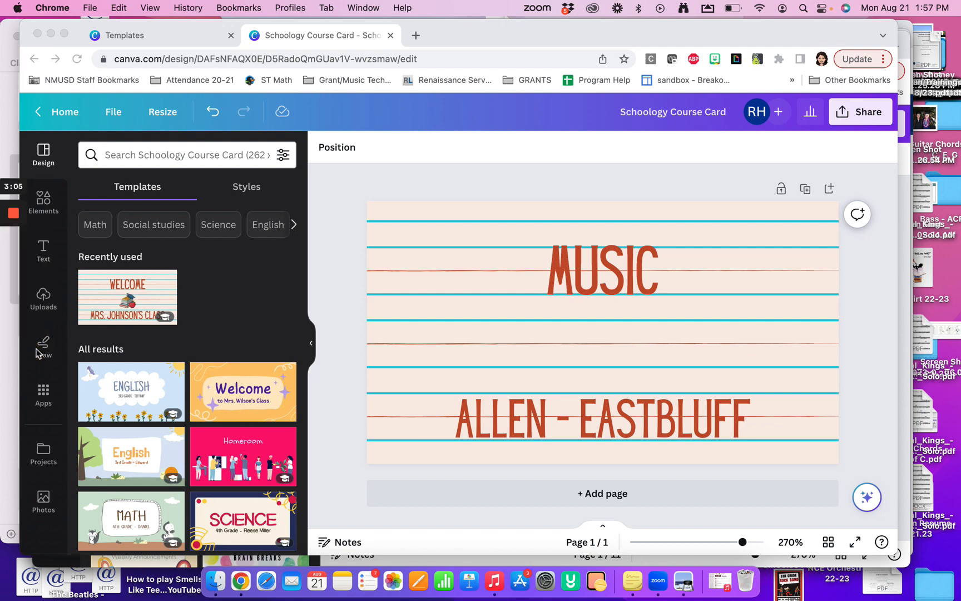
# Step: Show the library of design elements for adding graphics to the course card
pyautogui.click(49, 202)
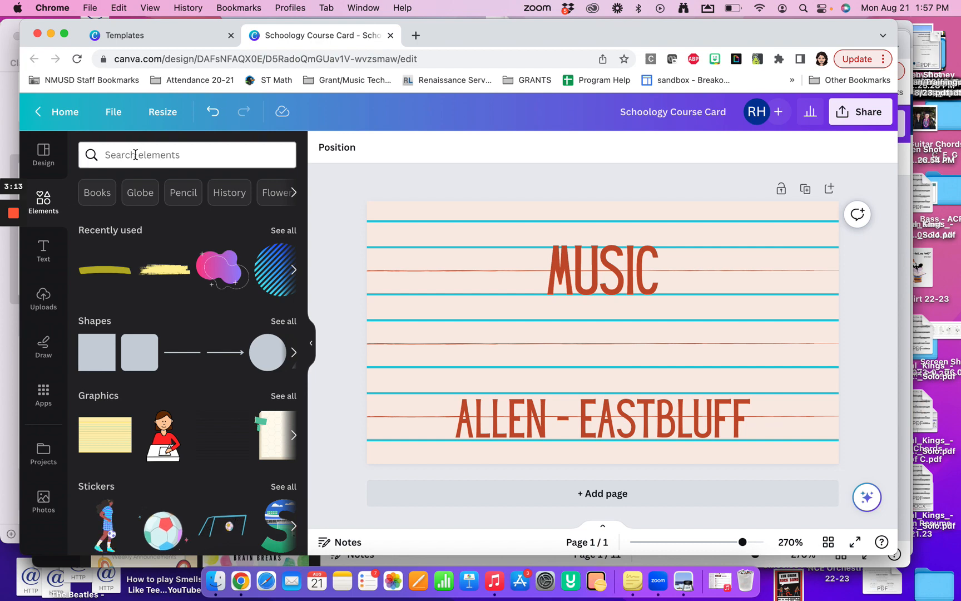
pyautogui.moveTo(3, 270)
pyautogui.click(15, 328)
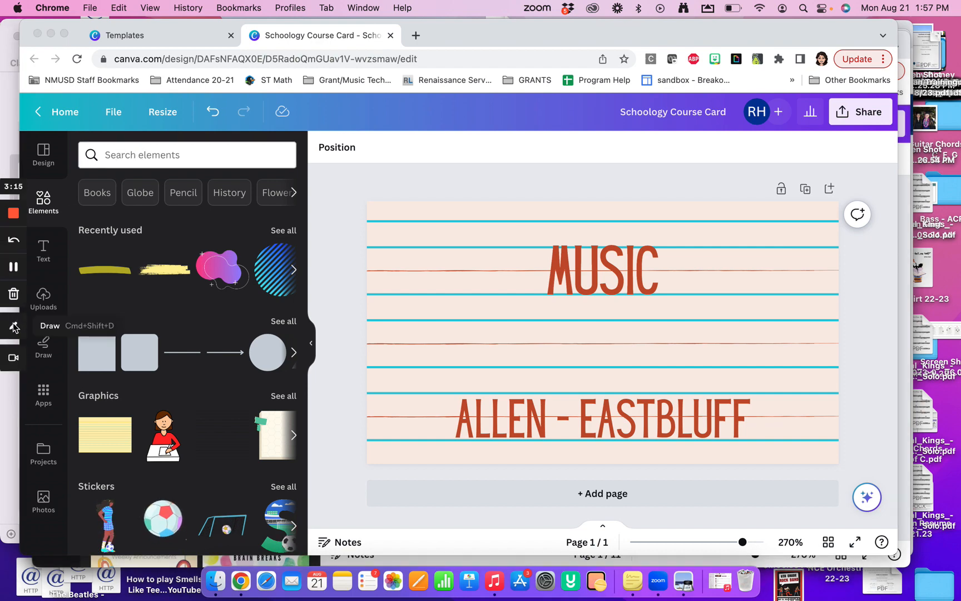
pyautogui.click(14, 238)
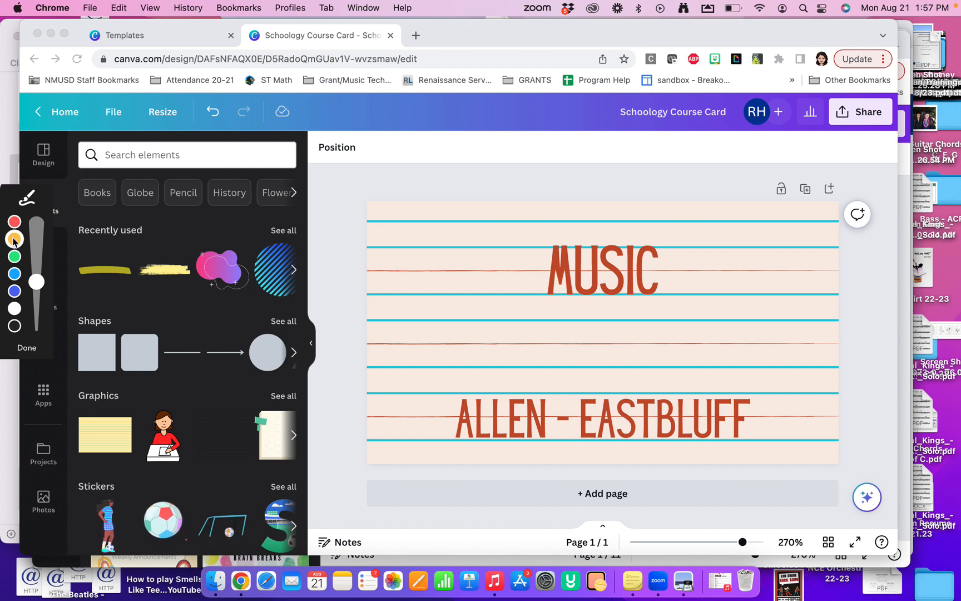
pyautogui.moveTo(281, 129)
pyautogui.mouseDown()
pyautogui.moveTo(71, 128)
pyautogui.moveTo(51, 170)
pyautogui.moveTo(199, 190)
pyautogui.moveTo(296, 172)
pyautogui.moveTo(297, 134)
pyautogui.moveTo(259, 115)
pyautogui.mouseUp()
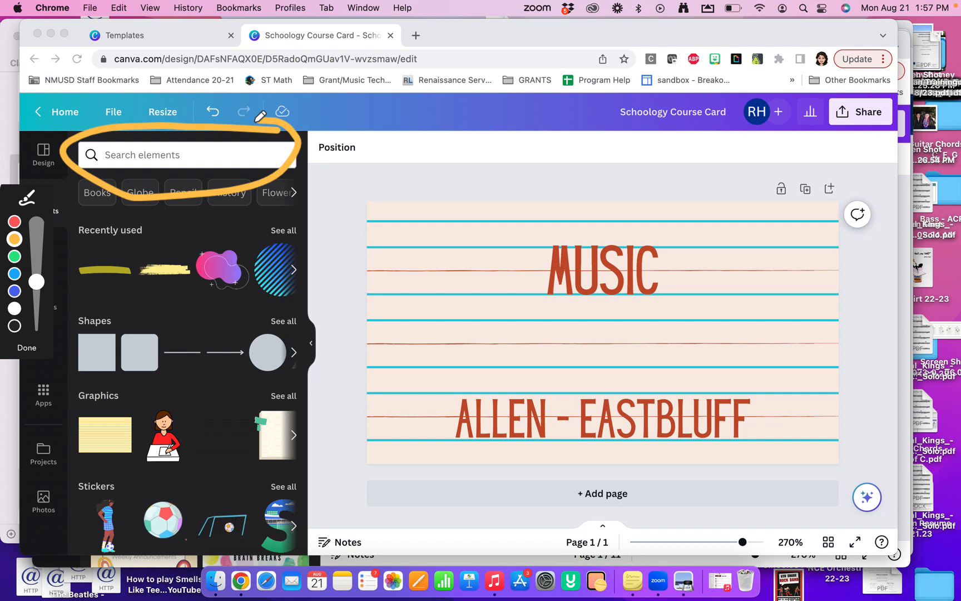
pyautogui.click(24, 351)
# Step: Search the elements for "Music note" and place the white beamed-note graphic between the card's two text lines
pyautogui.click(155, 158)
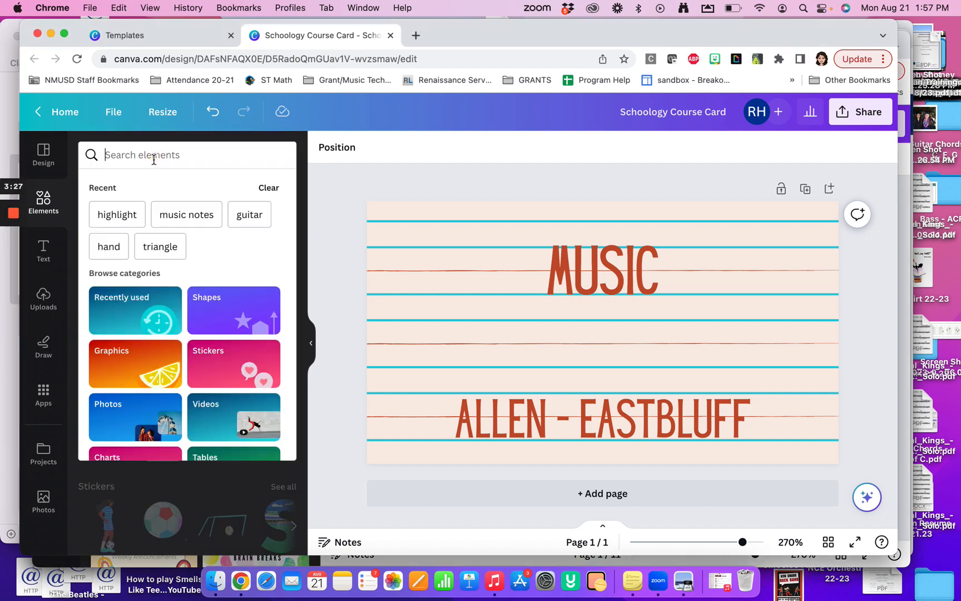
pyautogui.write('Music note')
pyautogui.press('BackSpace')
pyautogui.press('BackSpace')
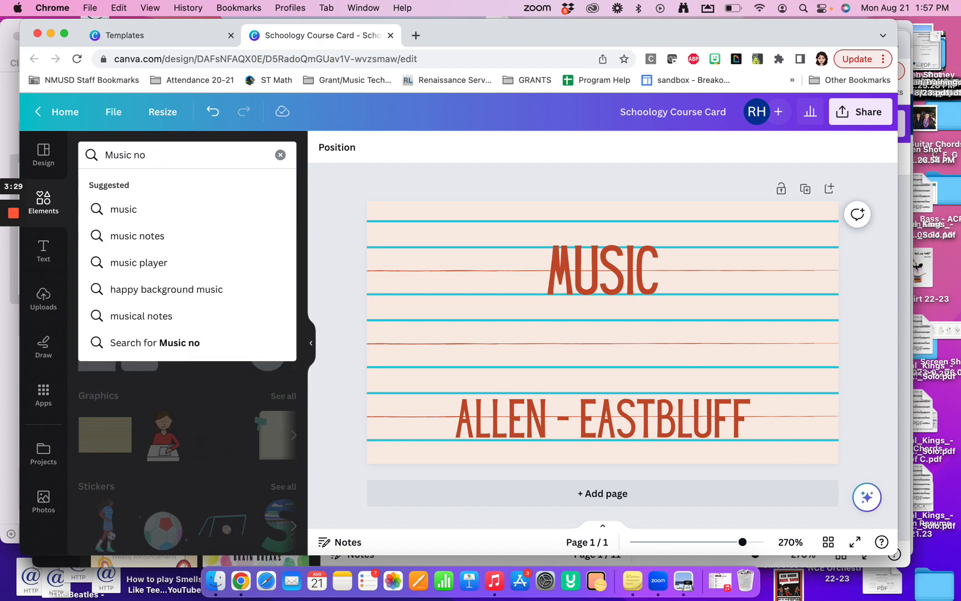
pyautogui.write('te')
pyautogui.press('Return')
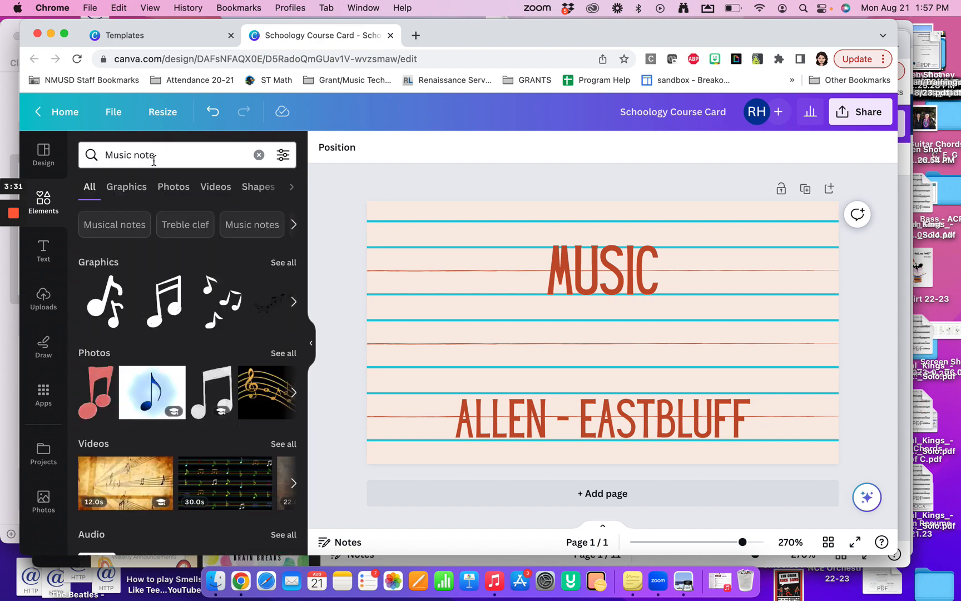
pyautogui.click(166, 306)
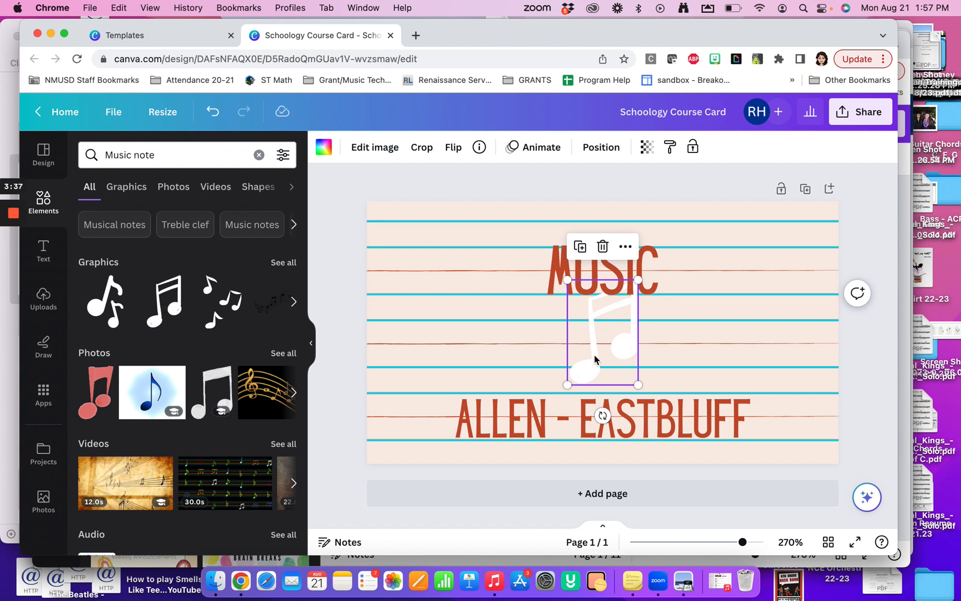
pyautogui.moveTo(590, 362); pyautogui.dragTo(585, 371)
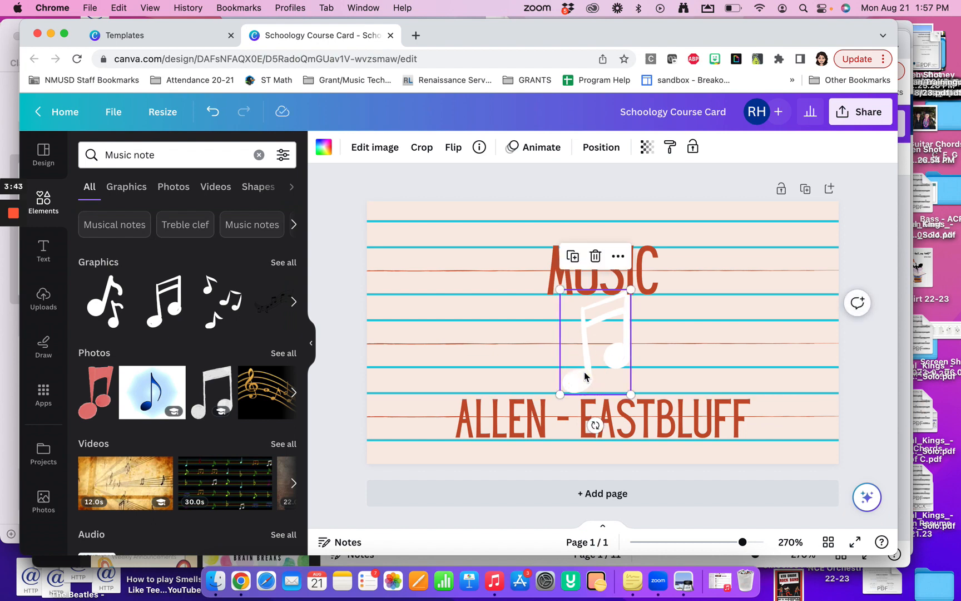
pyautogui.click(13, 334)
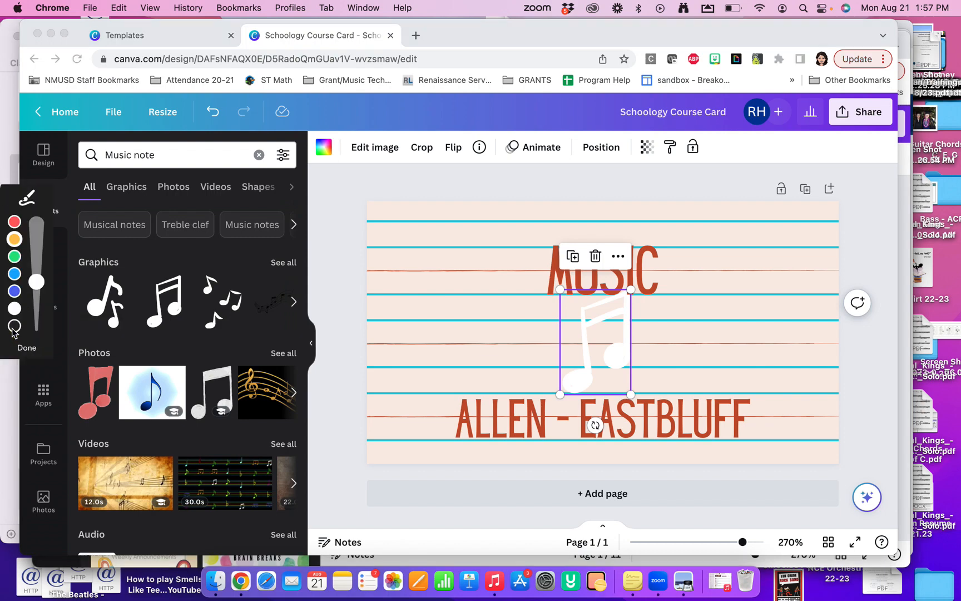
pyautogui.click(14, 241)
pyautogui.moveTo(349, 118)
pyautogui.mouseDown()
pyautogui.moveTo(328, 122)
pyautogui.moveTo(292, 134)
pyautogui.moveTo(314, 177)
pyautogui.moveTo(353, 139)
pyautogui.moveTo(318, 117)
pyautogui.mouseUp()
pyautogui.click(26, 347)
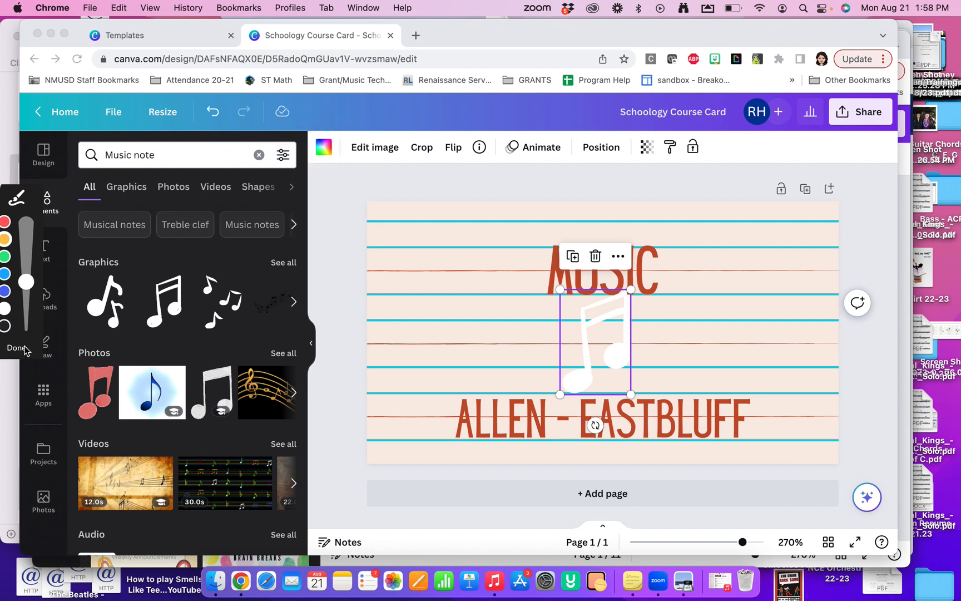
# Step: Recolor the music note graphic with the blue from the Brand Kit color palette
pyautogui.click(322, 151)
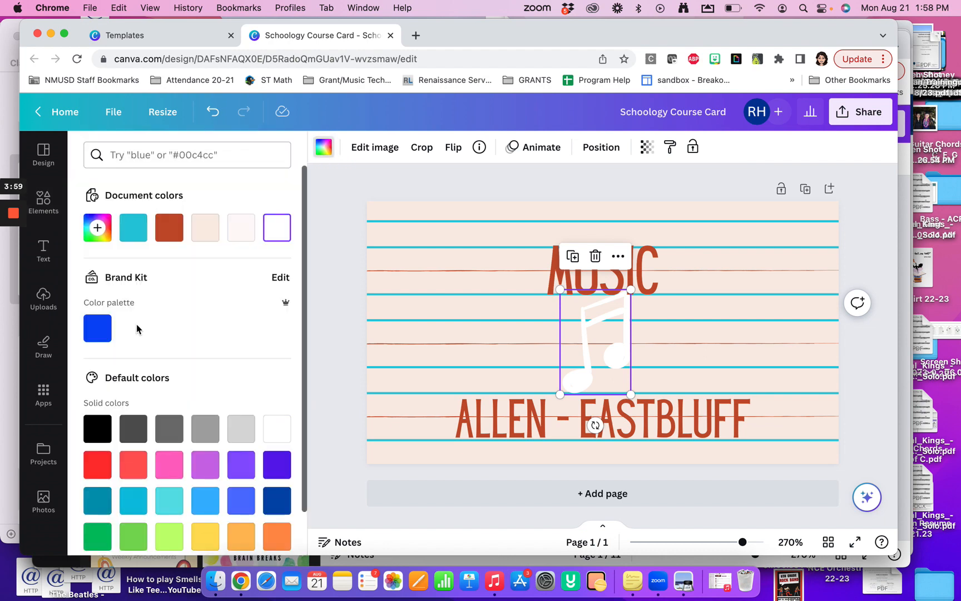
pyautogui.click(100, 333)
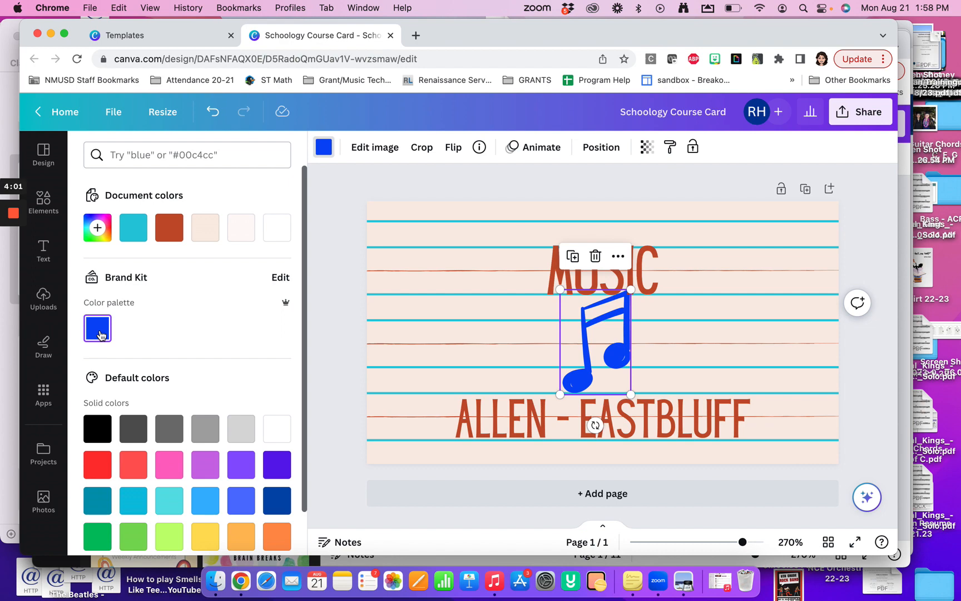
pyautogui.click(347, 395)
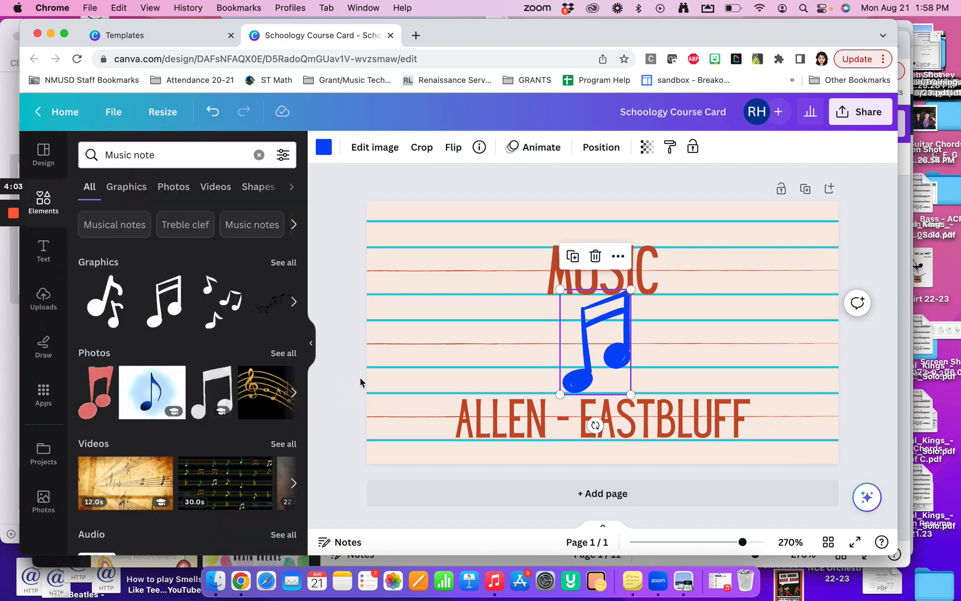
# Step: Move the MUSIC heading slightly up so it clears the music note graphic
pyautogui.click(551, 283)
pyautogui.moveTo(555, 281); pyautogui.dragTo(554, 264)
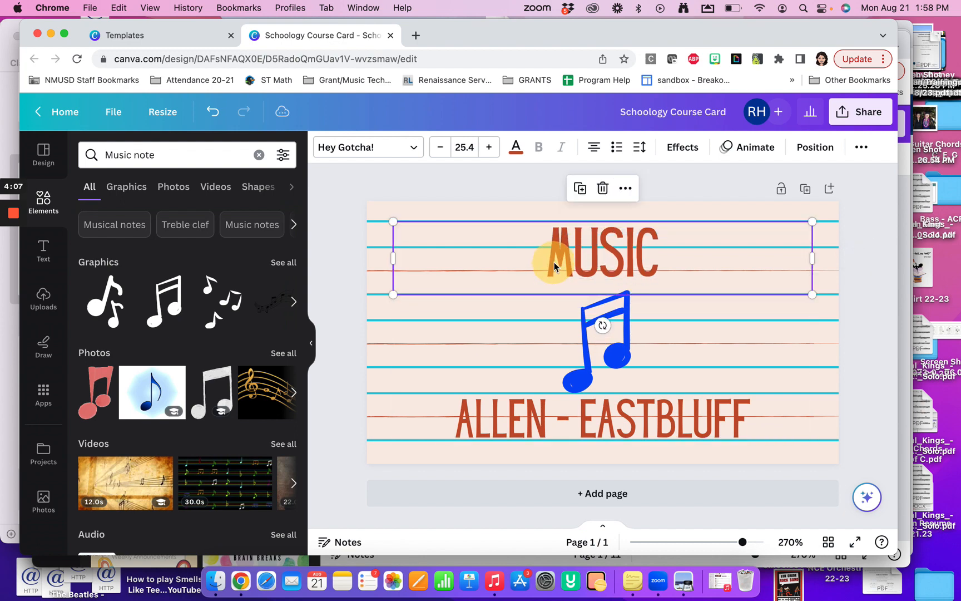
pyautogui.click(342, 386)
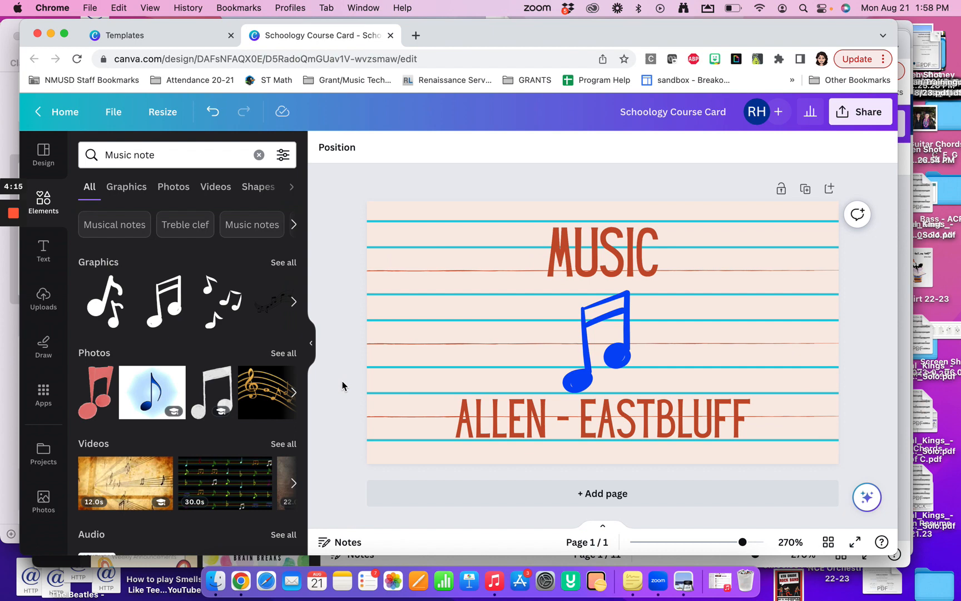
pyautogui.moveTo(2, 308)
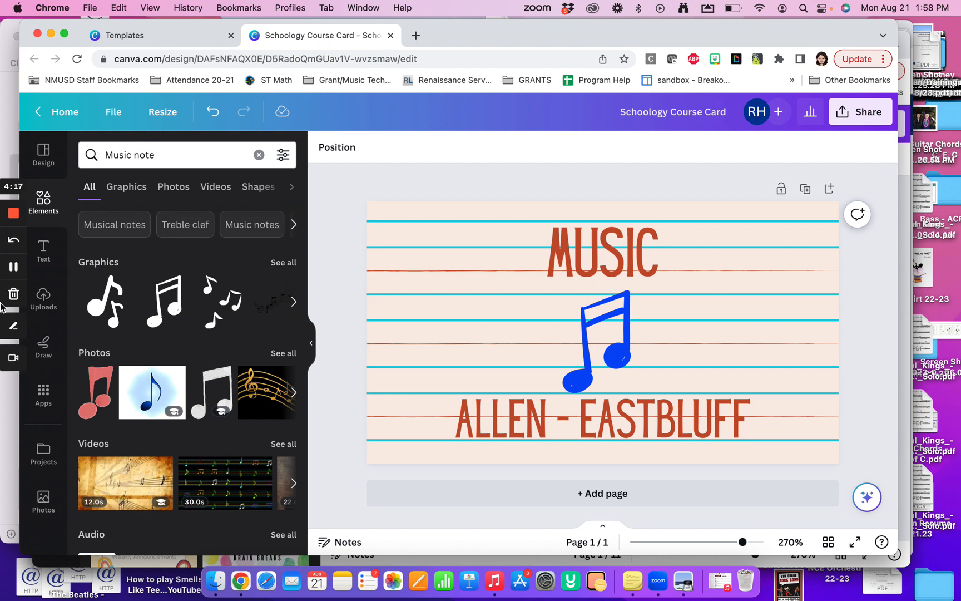
pyautogui.click(13, 328)
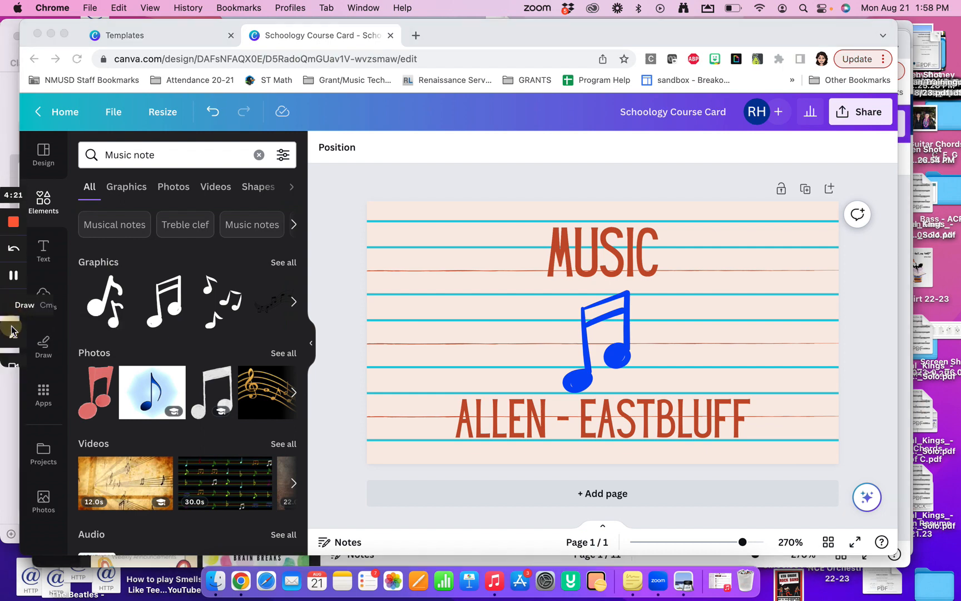
pyautogui.click(15, 239)
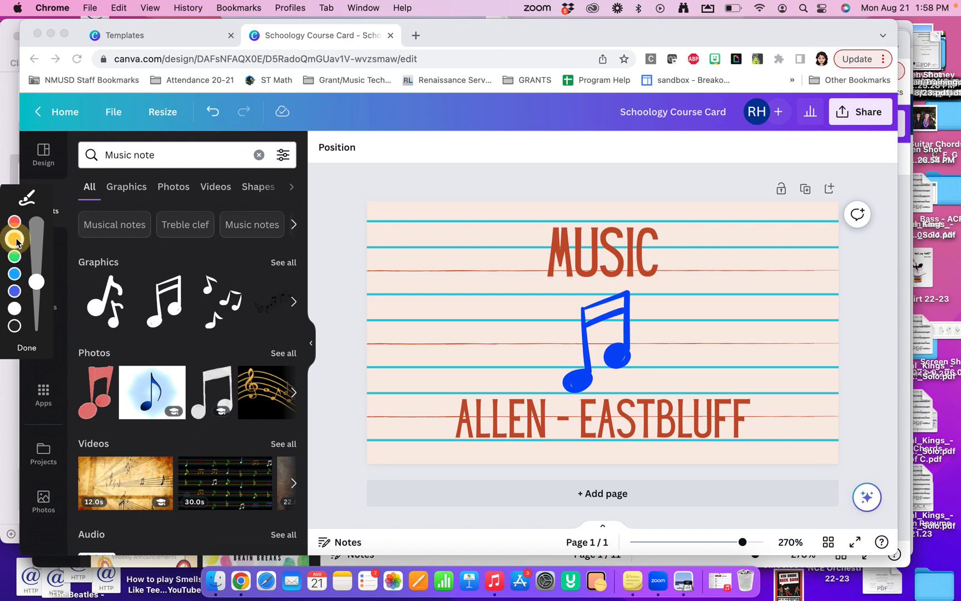
pyautogui.moveTo(818, 164)
pyautogui.mouseDown()
pyautogui.moveTo(787, 191)
pyautogui.moveTo(807, 207)
pyautogui.moveTo(831, 184)
pyautogui.moveTo(820, 155)
pyautogui.moveTo(788, 184)
pyautogui.moveTo(791, 198)
pyautogui.moveTo(824, 199)
pyautogui.moveTo(827, 180)
pyautogui.moveTo(810, 170)
pyautogui.moveTo(788, 175)
pyautogui.moveTo(787, 197)
pyautogui.moveTo(812, 209)
pyautogui.moveTo(825, 198)
pyautogui.moveTo(822, 174)
pyautogui.moveTo(803, 187)
pyautogui.mouseUp()
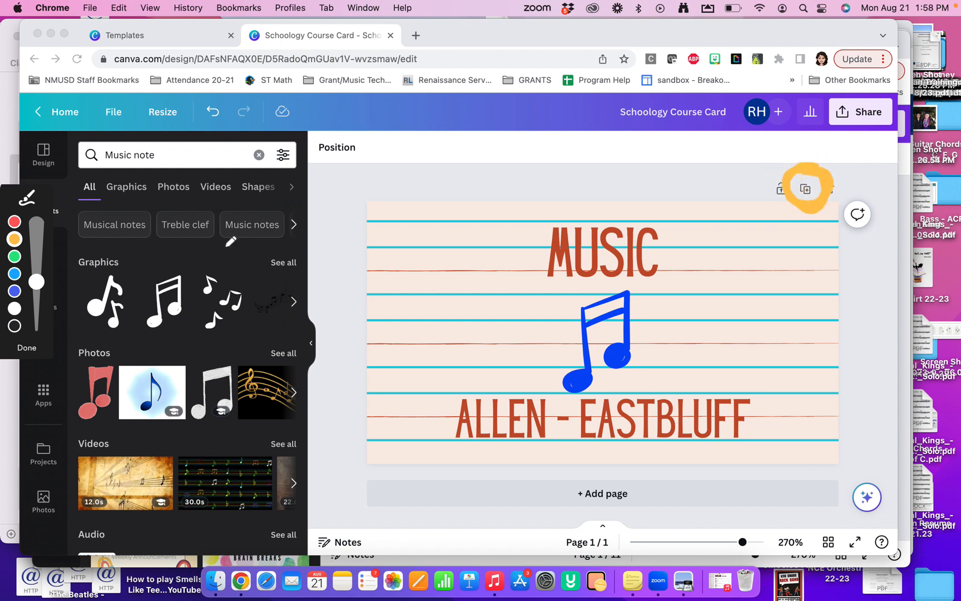
pyautogui.click(26, 348)
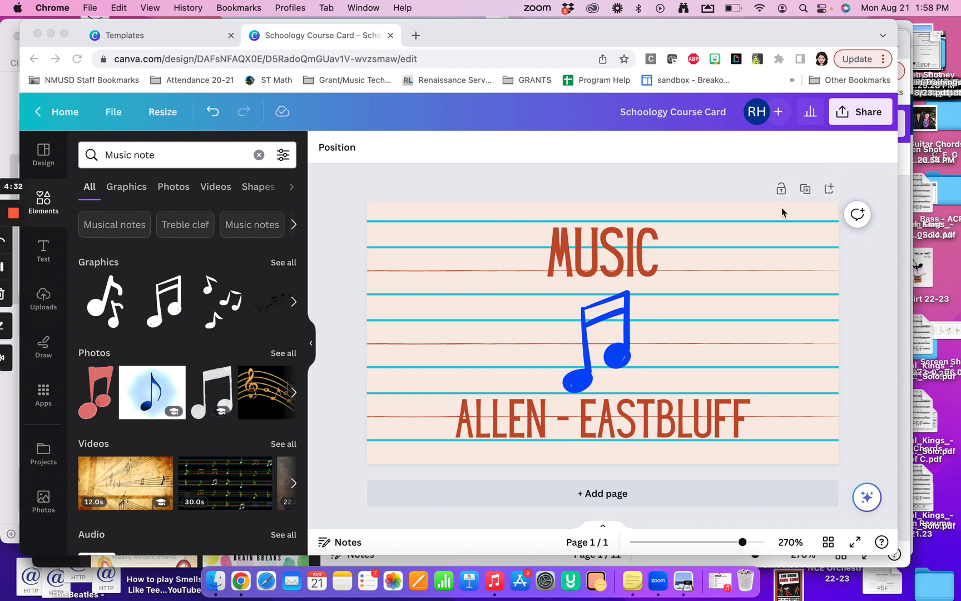
# Step: Duplicate the course card page and replace the last name before "- EASTBLUFF" on page 2 with another teacher's last name
pyautogui.click(806, 190)
pyautogui.scroll(5, 674, 288)
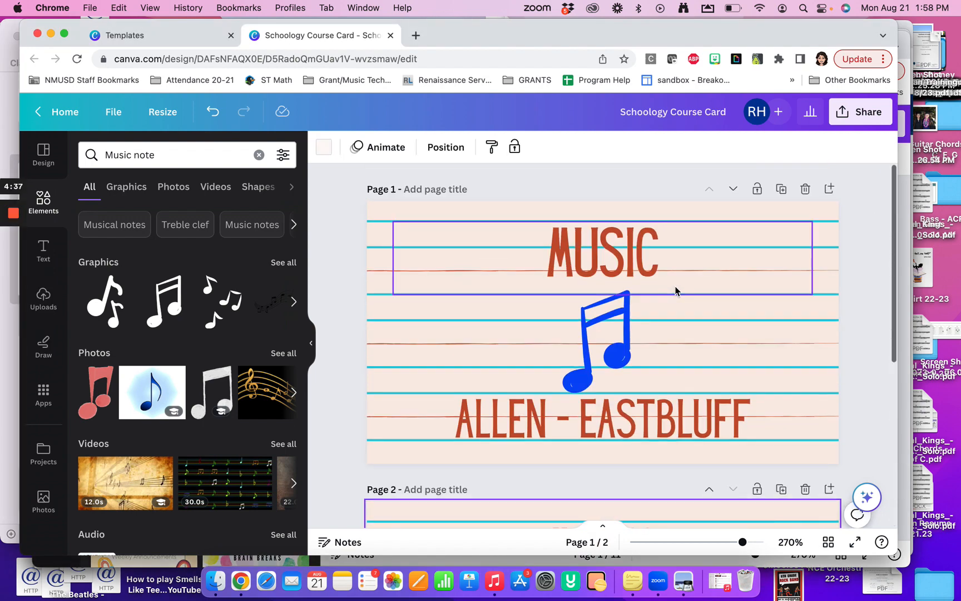
pyautogui.scroll(-5, 675, 288)
pyautogui.scroll(-1, 675, 288)
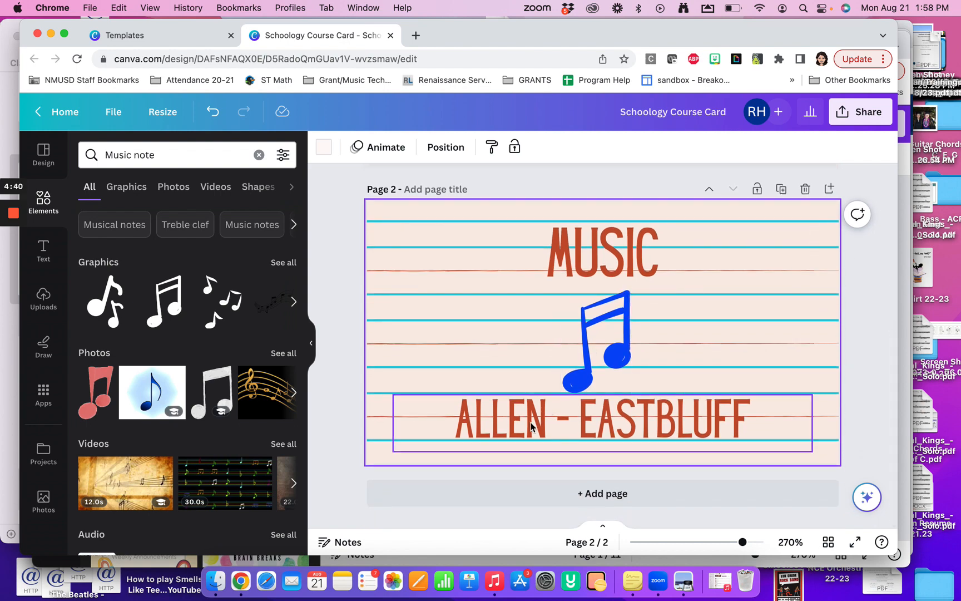
pyautogui.click(490, 433)
pyautogui.doubleClick(490, 432)
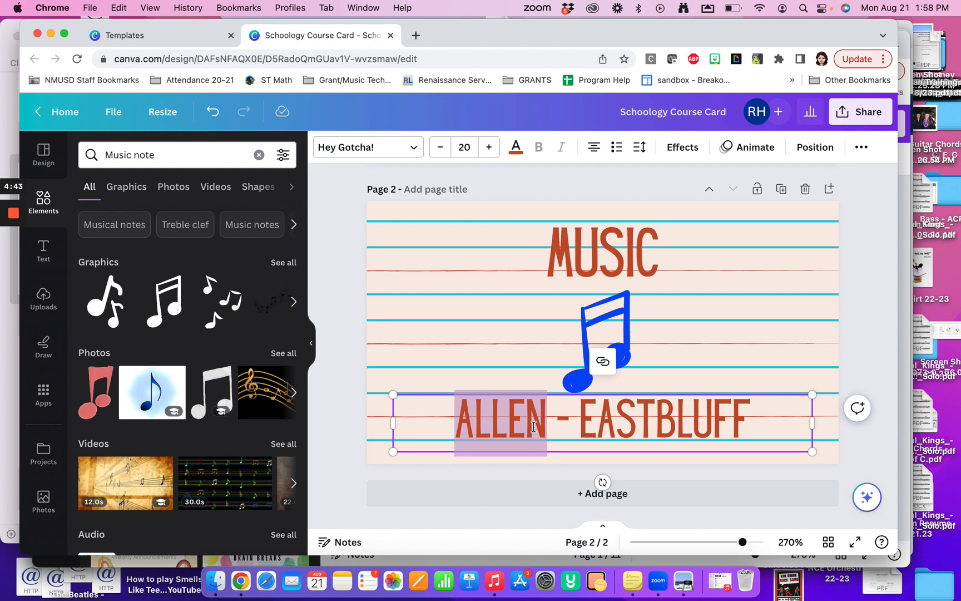
pyautogui.write('KROLOPP')
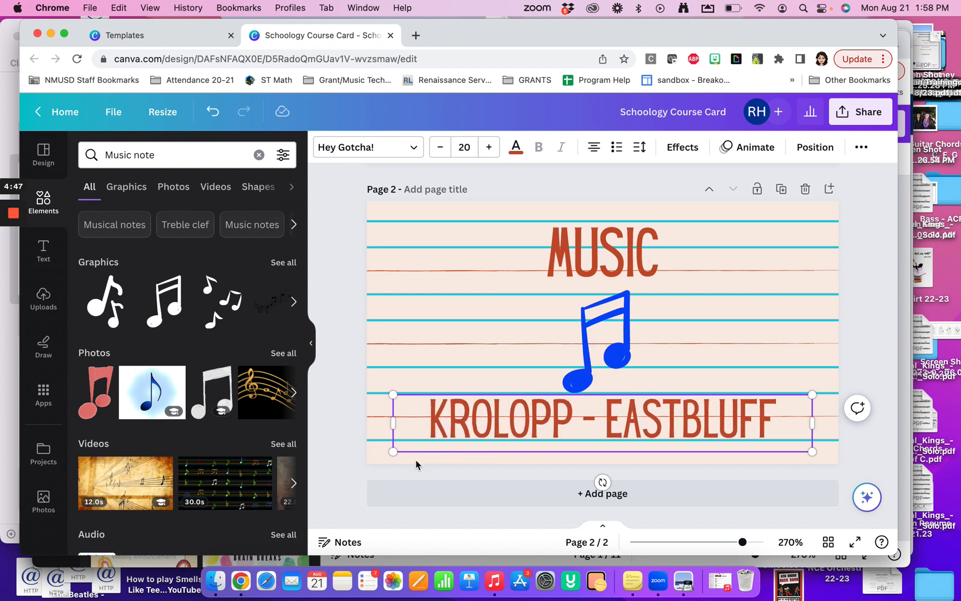
pyautogui.click(349, 459)
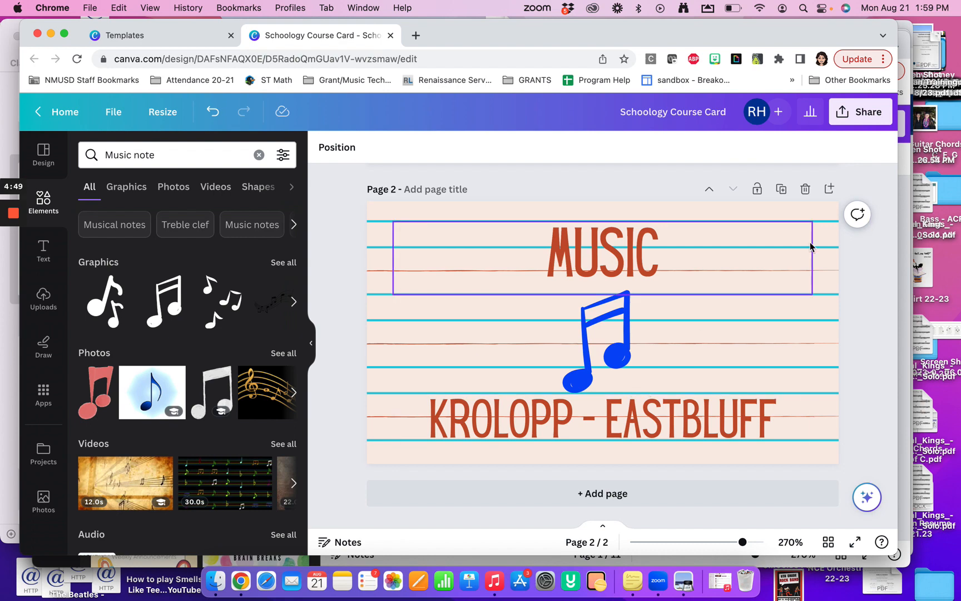
# Step: Duplicate page 2 to create a third course card
pyautogui.click(782, 190)
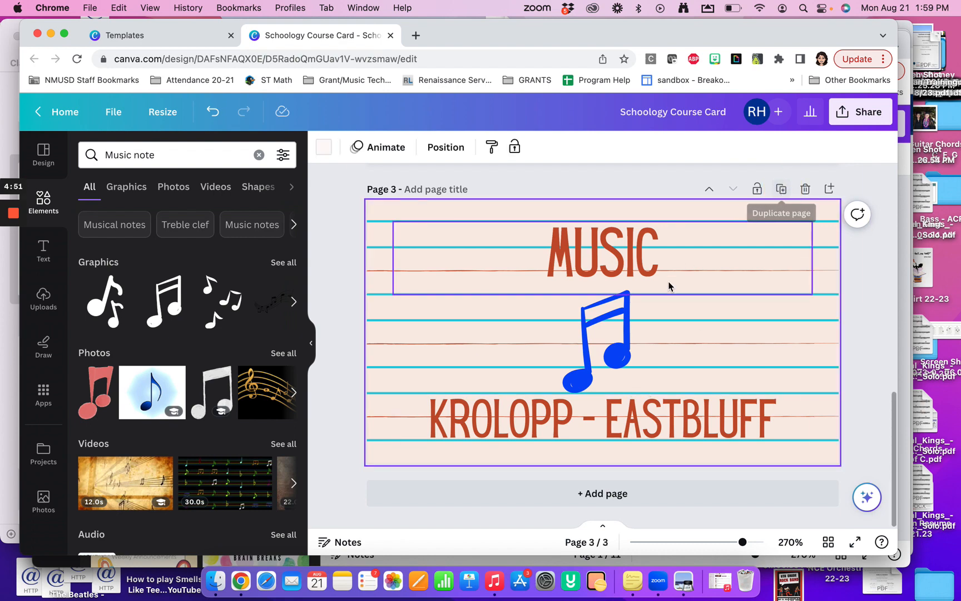
pyautogui.scroll(2, 669, 285)
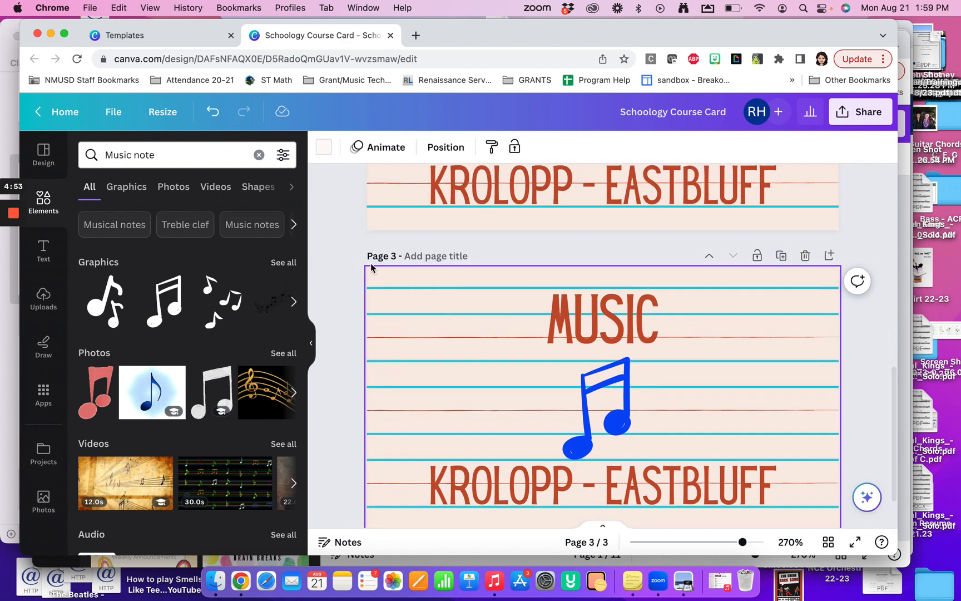
pyautogui.click(11, 332)
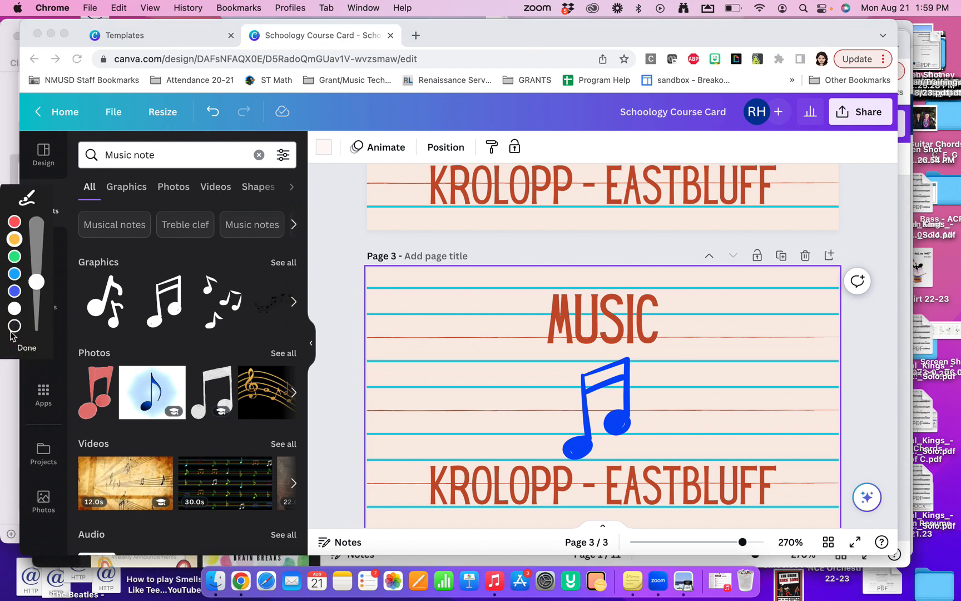
pyautogui.click(15, 239)
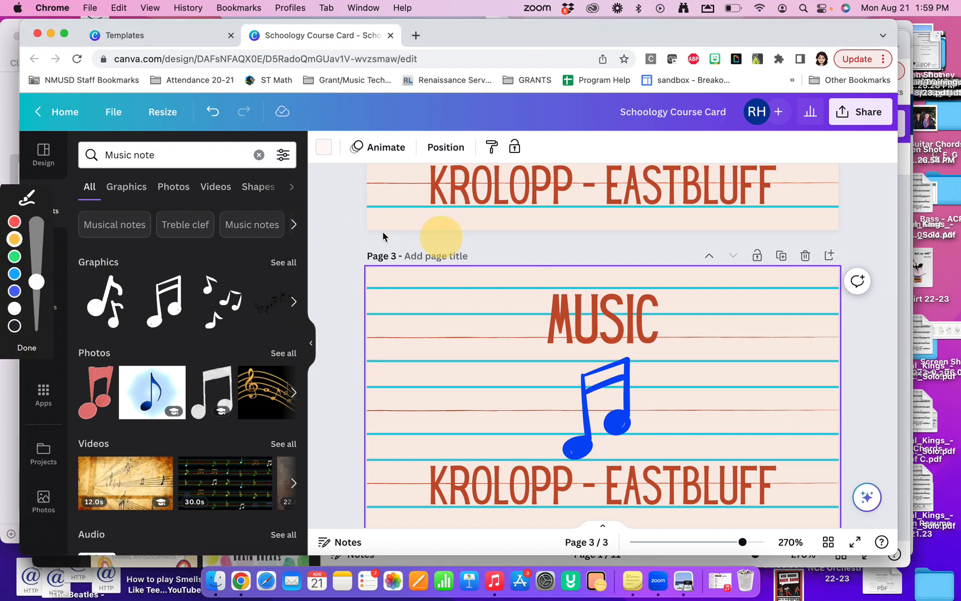
pyautogui.click(16, 241)
pyautogui.moveTo(471, 245)
pyautogui.mouseDown()
pyautogui.moveTo(390, 230)
pyautogui.moveTo(356, 247)
pyautogui.moveTo(374, 278)
pyautogui.moveTo(466, 273)
pyautogui.moveTo(486, 243)
pyautogui.moveTo(446, 230)
pyautogui.mouseUp()
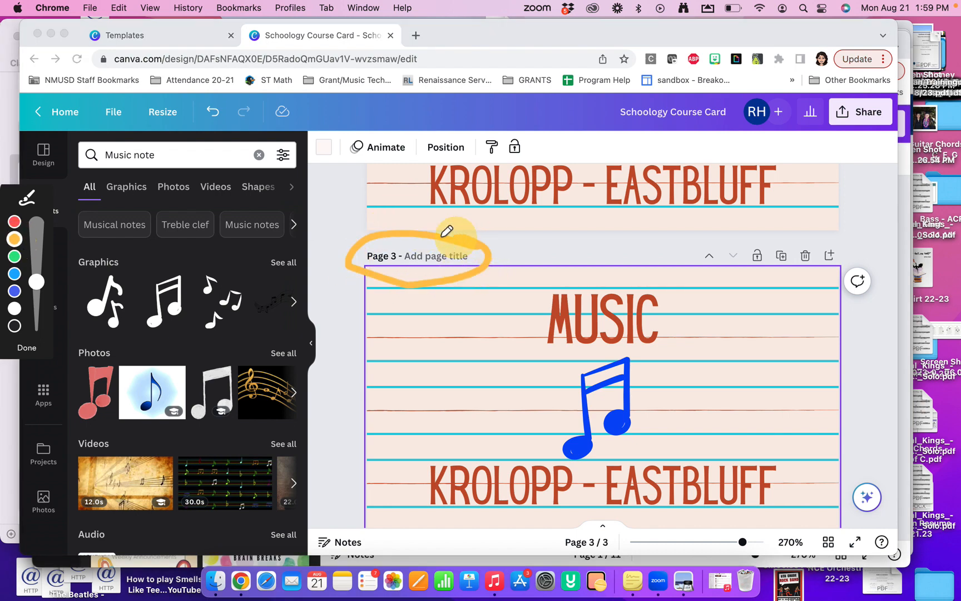
pyautogui.click(27, 347)
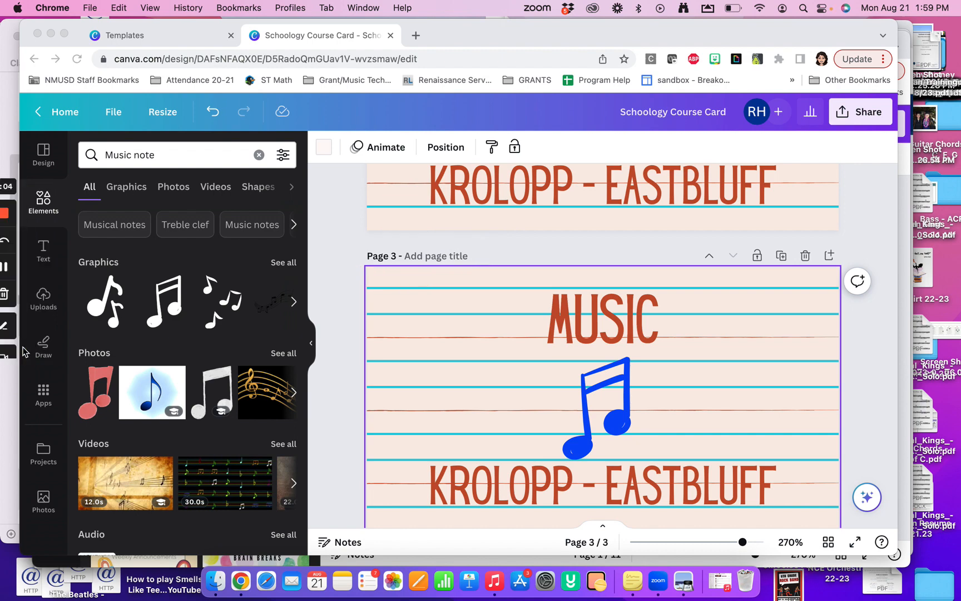
# Step: Replace the last name before "- EASTBLUFF" on page 3 with a third teacher's last name
pyautogui.scroll(-2, 382, 429)
pyautogui.scroll(-1, 381, 429)
pyautogui.click(458, 438)
pyautogui.click(561, 427)
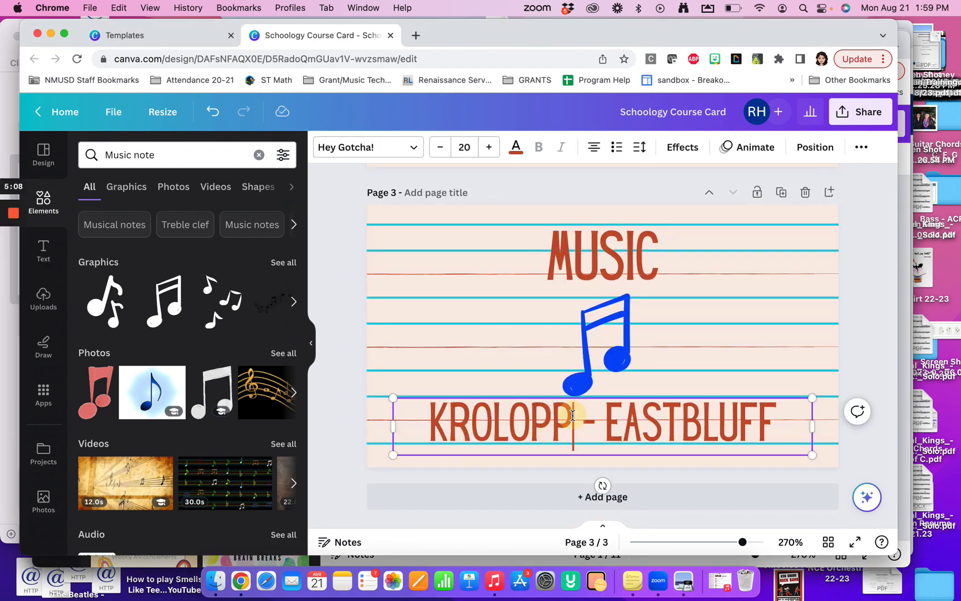
pyautogui.moveTo(573, 426); pyautogui.dragTo(391, 425)
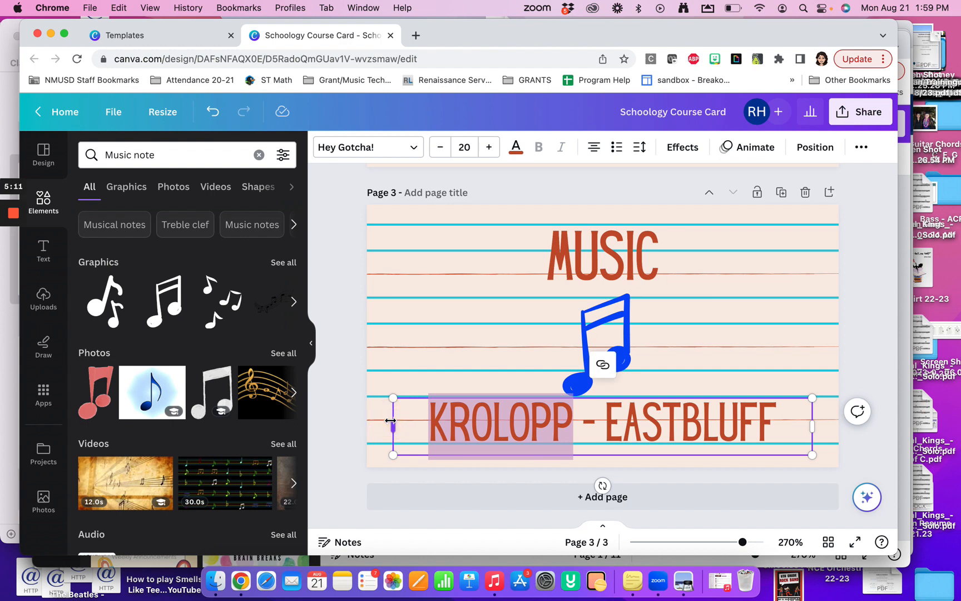
pyautogui.write('BIXLER')
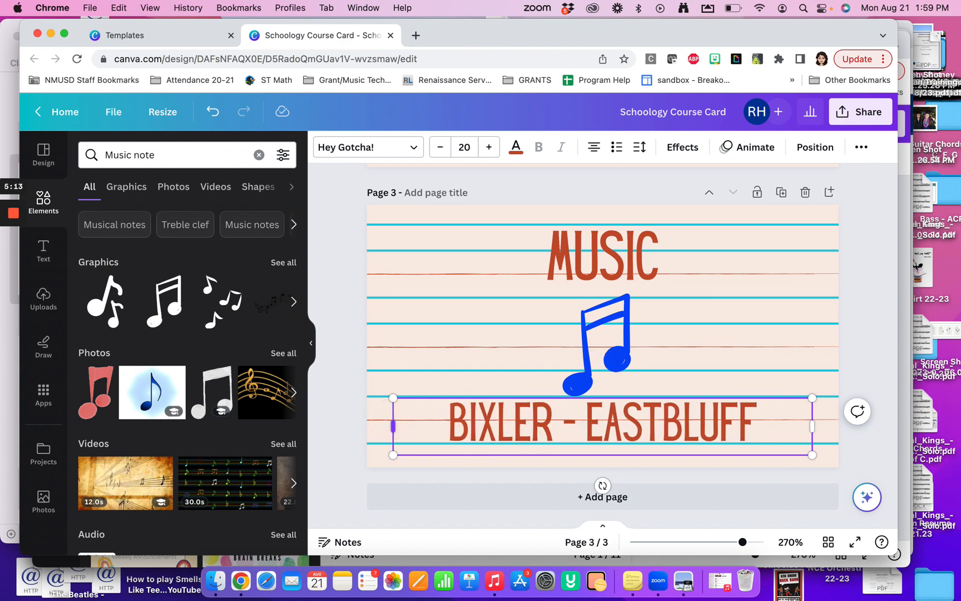
pyautogui.click(343, 442)
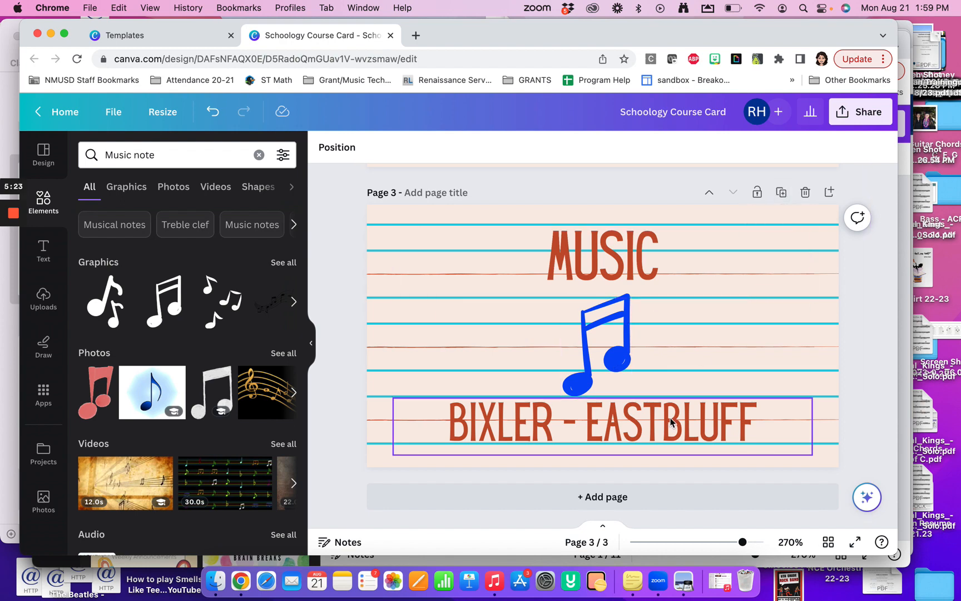
# Step: Duplicate page 3 and change the name line on page 4 to another teacher's last name followed by "- NCE"
pyautogui.click(780, 192)
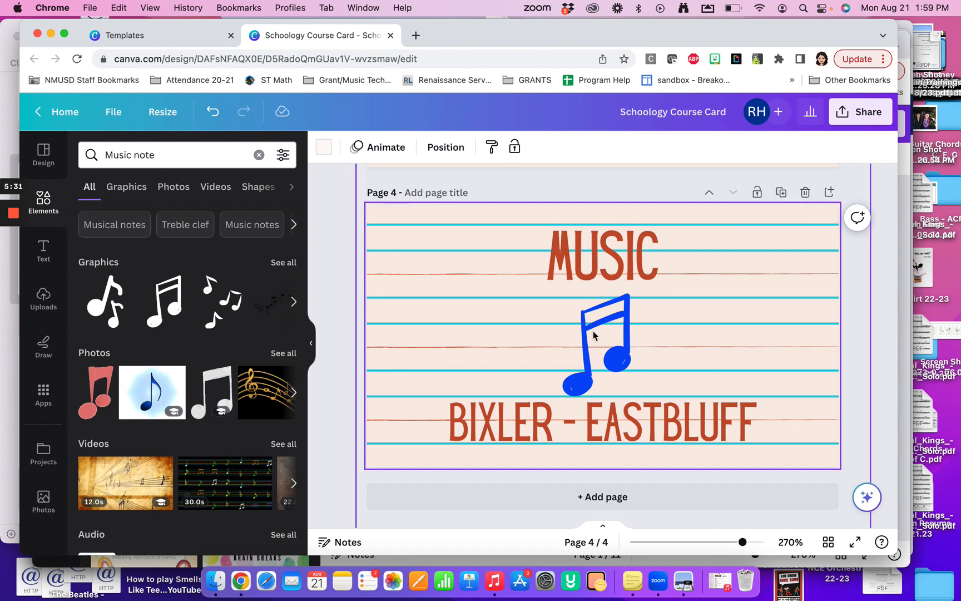
pyautogui.click(513, 420)
pyautogui.click(545, 421)
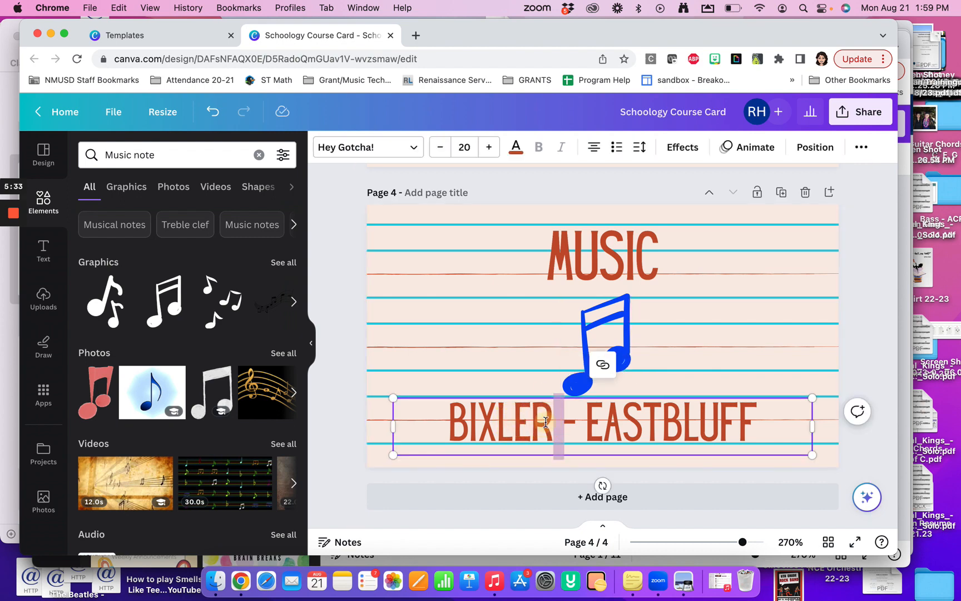
pyautogui.moveTo(542, 421); pyautogui.dragTo(443, 424)
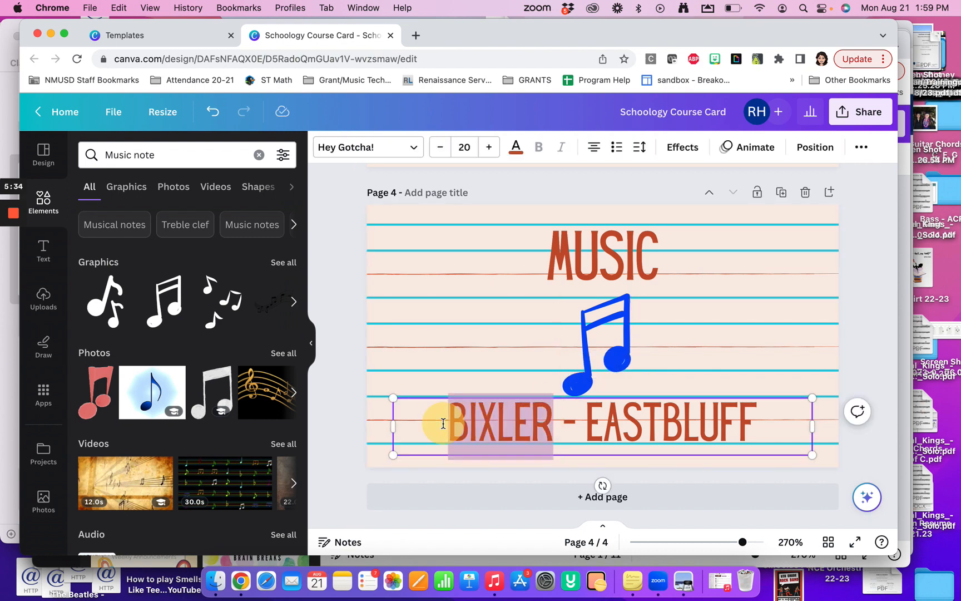
pyautogui.write('GIBBS')
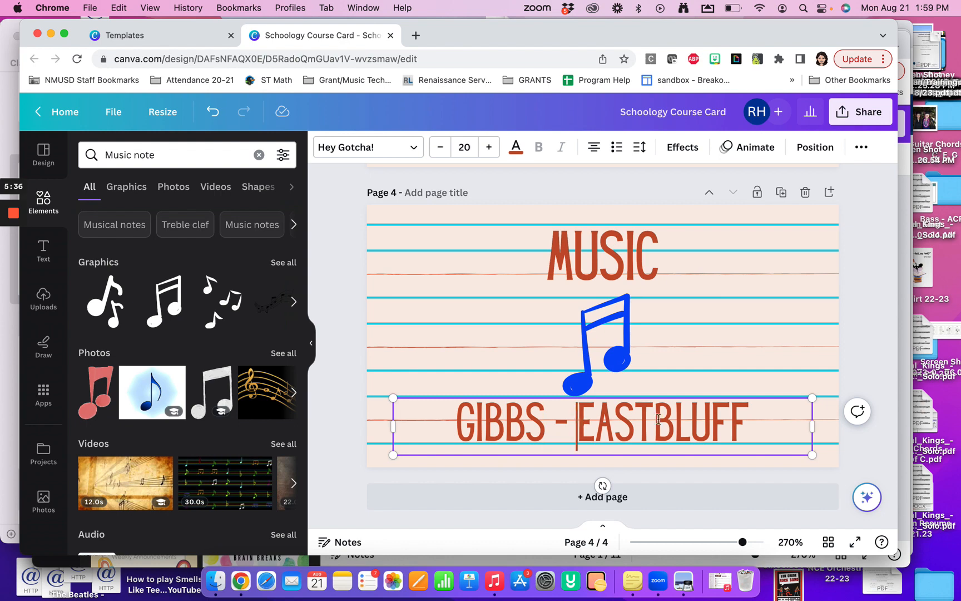
pyautogui.moveTo(579, 419); pyautogui.dragTo(768, 418)
pyautogui.write('NCE')
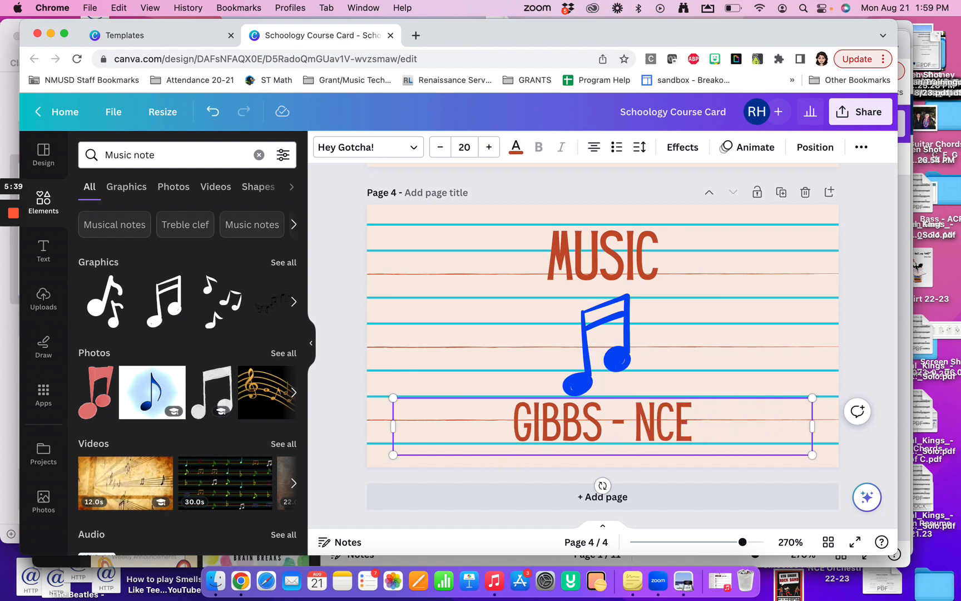
# Step: Recolor the music note graphic on page 4 to the default solid green
pyautogui.click(589, 381)
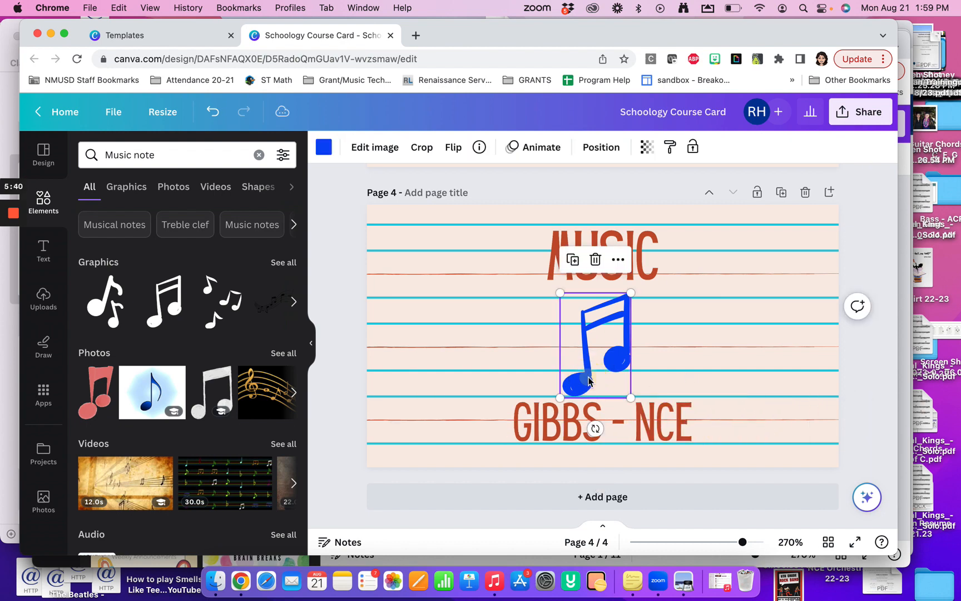
pyautogui.click(324, 148)
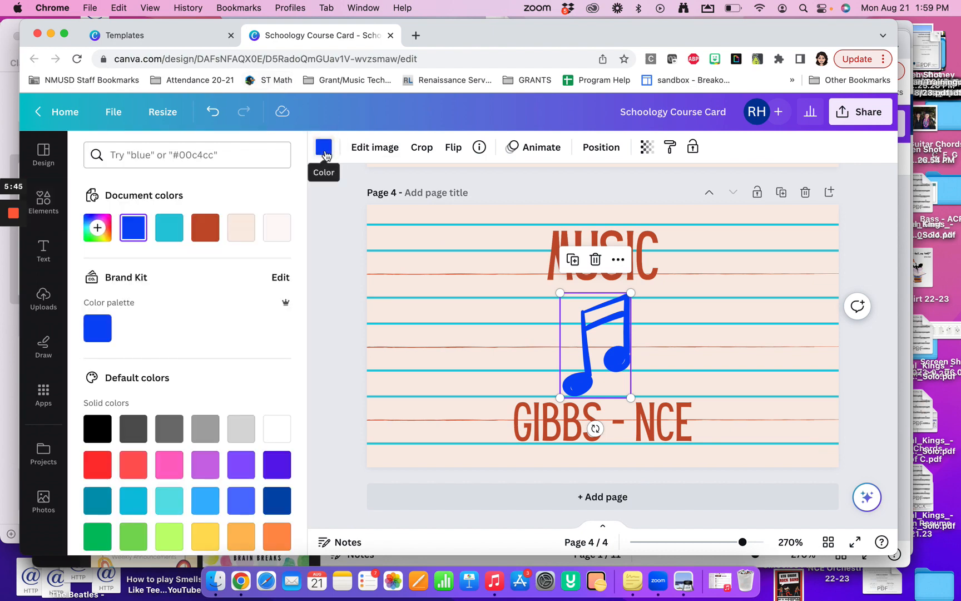
pyautogui.scroll(-2, 221, 358)
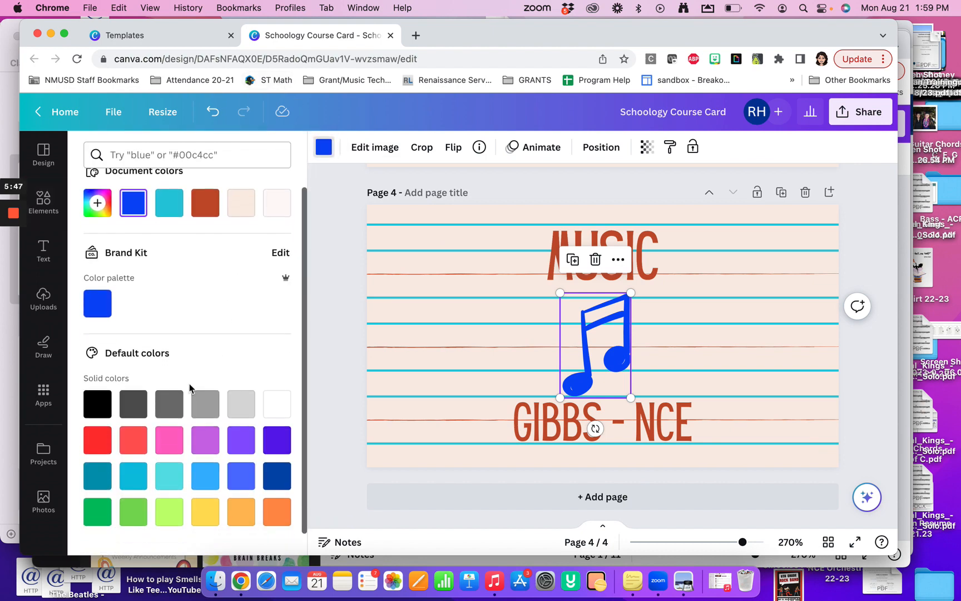
pyautogui.click(97, 511)
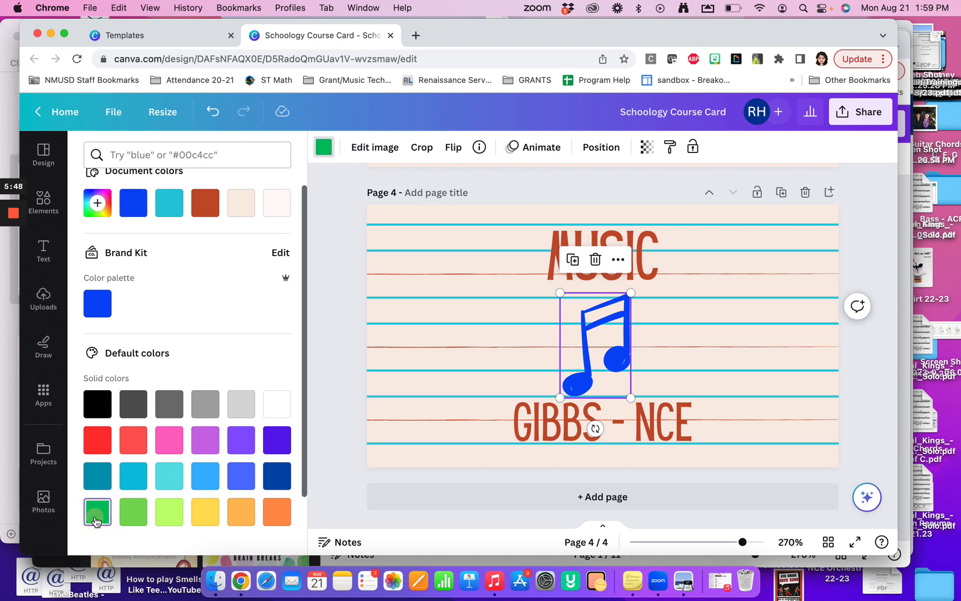
pyautogui.click(333, 380)
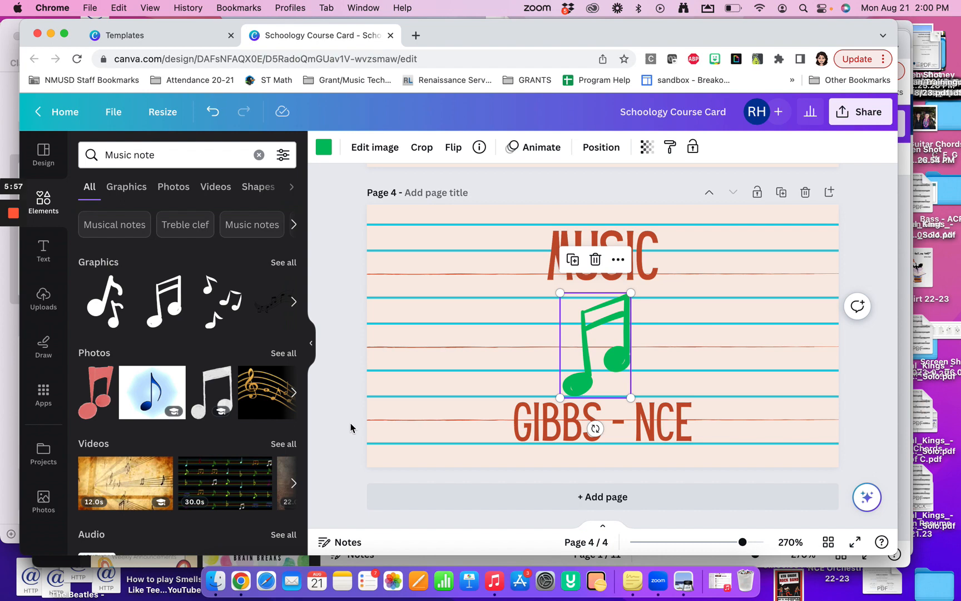
# Step: Rename the design as "Schoology Course Card Example"
pyautogui.scroll(10, 553, 300)
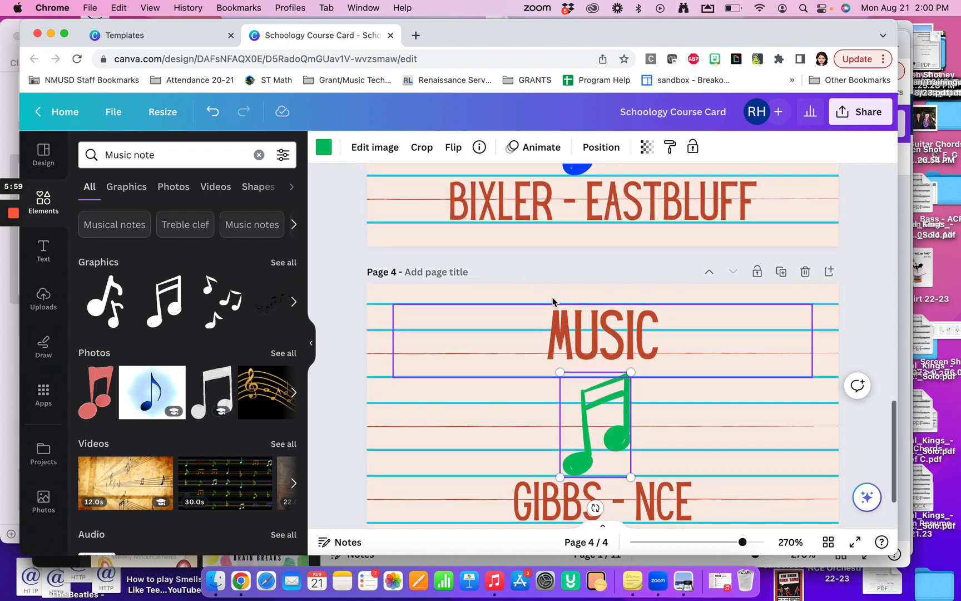
pyautogui.scroll(6, 553, 302)
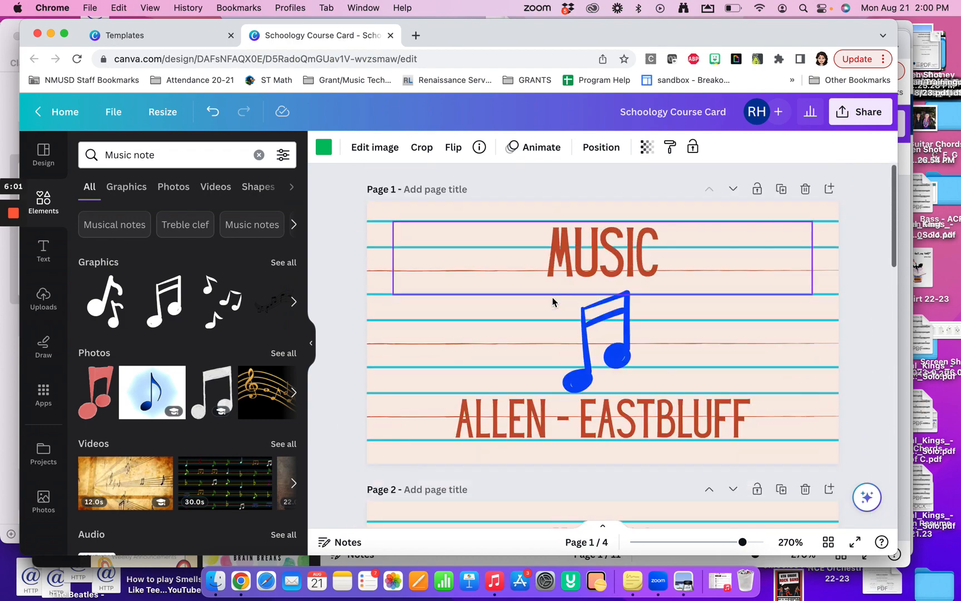
pyautogui.scroll(-12, 553, 302)
pyautogui.scroll(15, 553, 300)
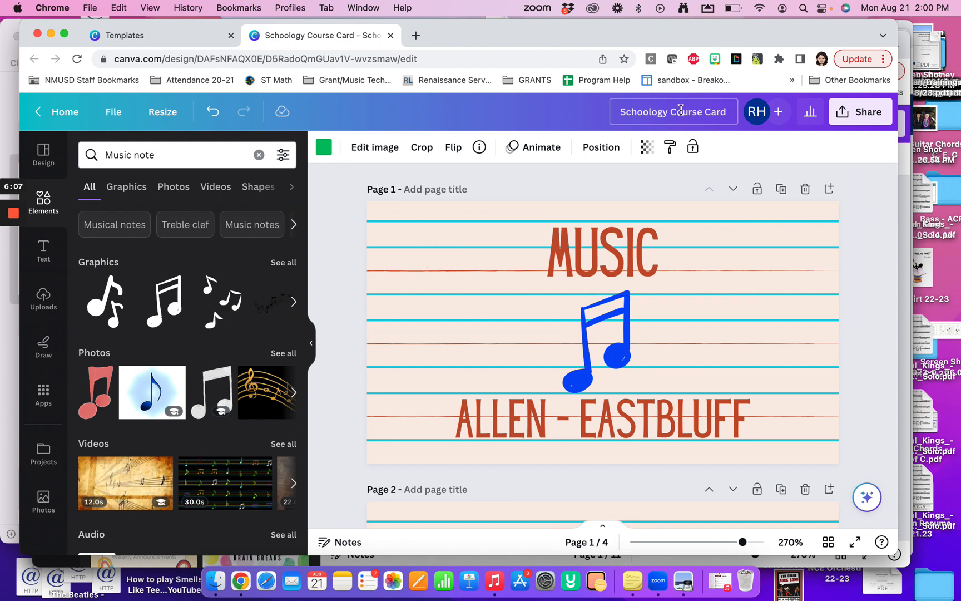
pyautogui.click(632, 111)
pyautogui.write('Exampl')
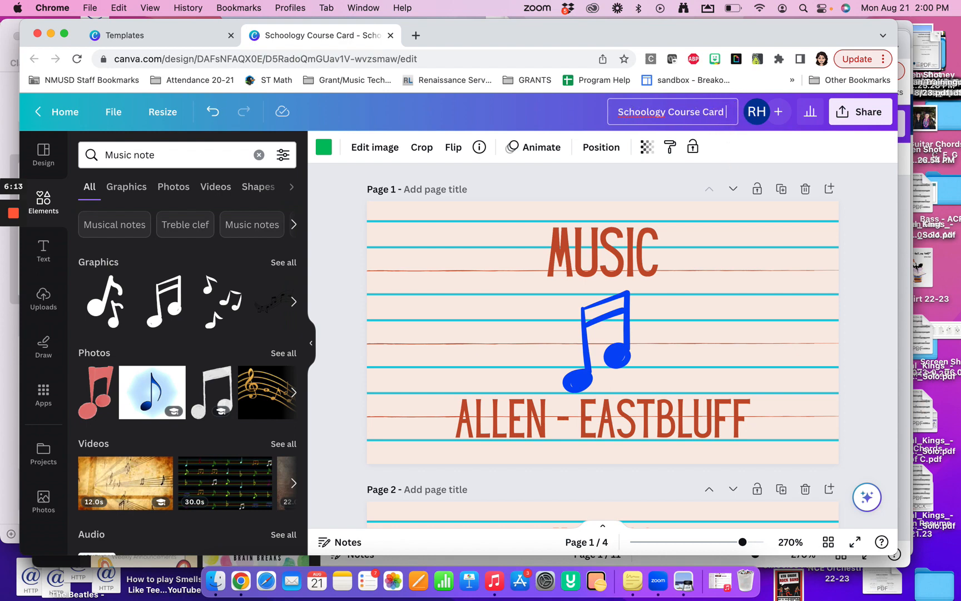
pyautogui.write('e')
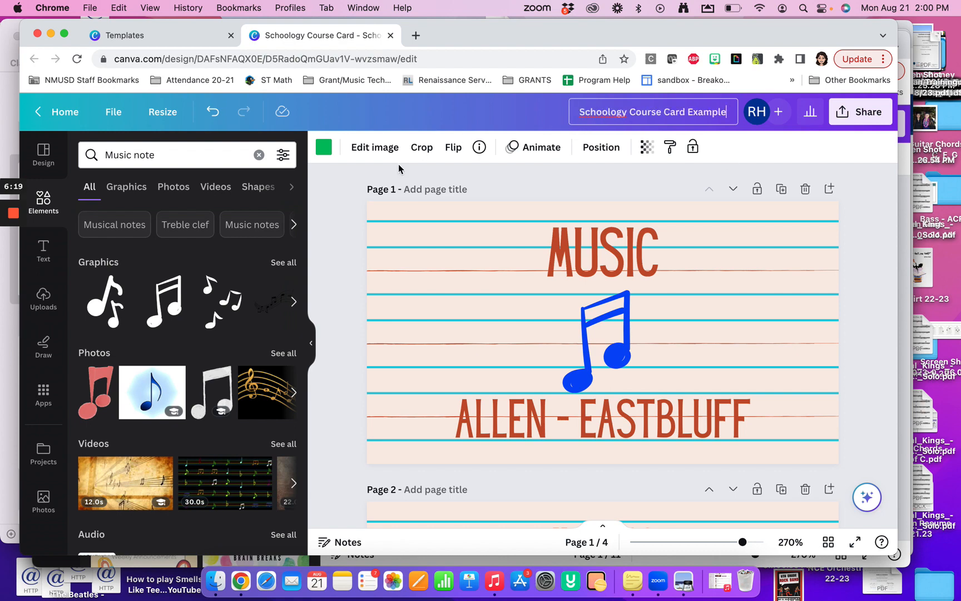
pyautogui.click(338, 235)
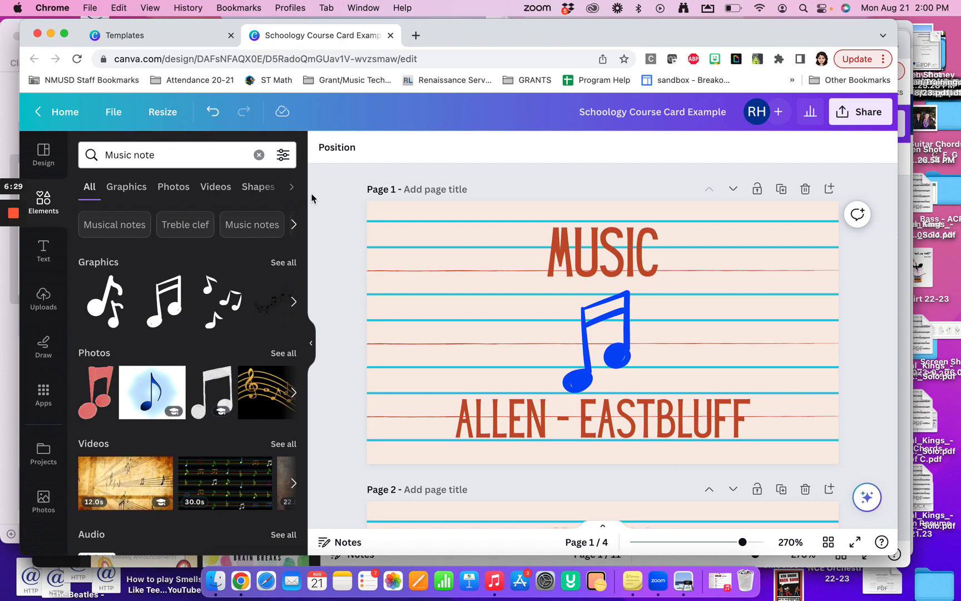
# Step: Open the recent design "NCE Music Schoology Cards 23-24" from the home page and look through its course card pages
pyautogui.click(65, 117)
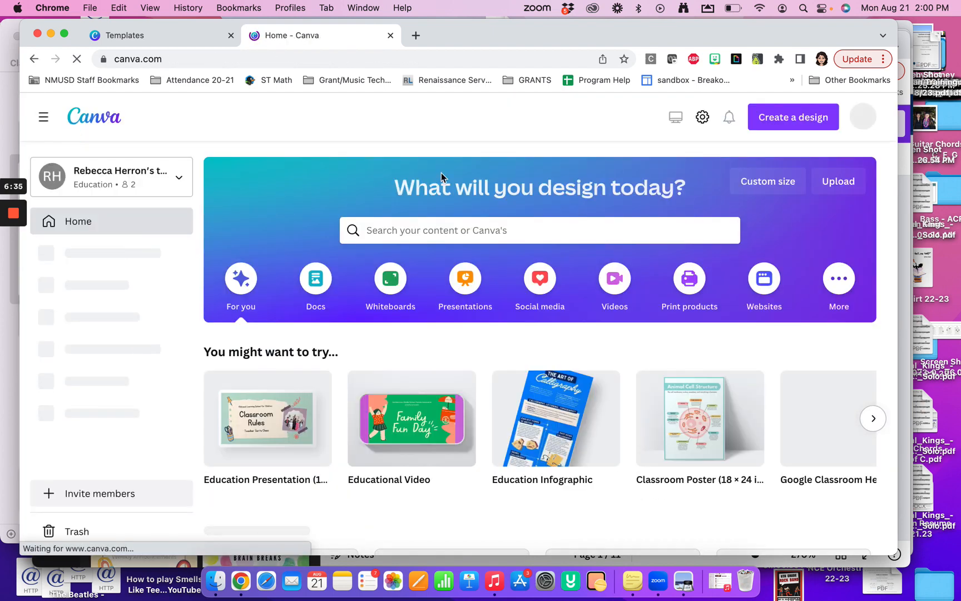
pyautogui.scroll(-3, 441, 177)
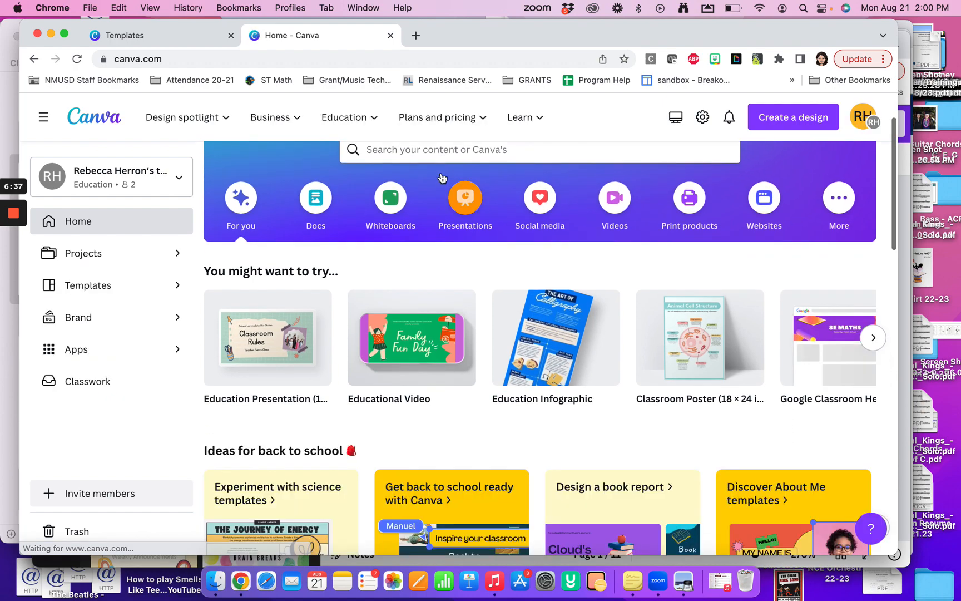
pyautogui.scroll(-3, 441, 177)
pyautogui.scroll(-4, 441, 177)
pyautogui.scroll(-4, 441, 176)
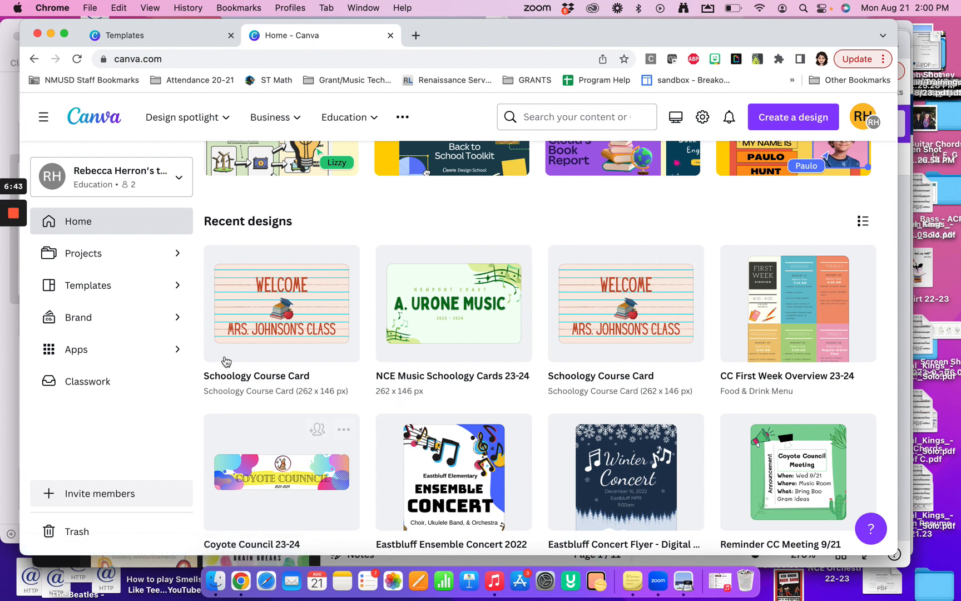
pyautogui.click(452, 315)
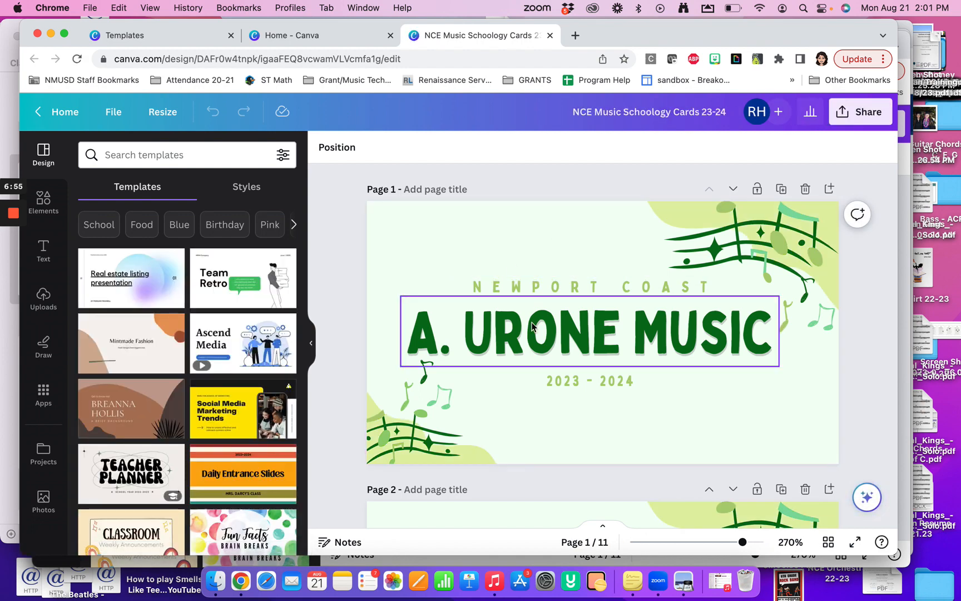
pyautogui.scroll(-20, 533, 327)
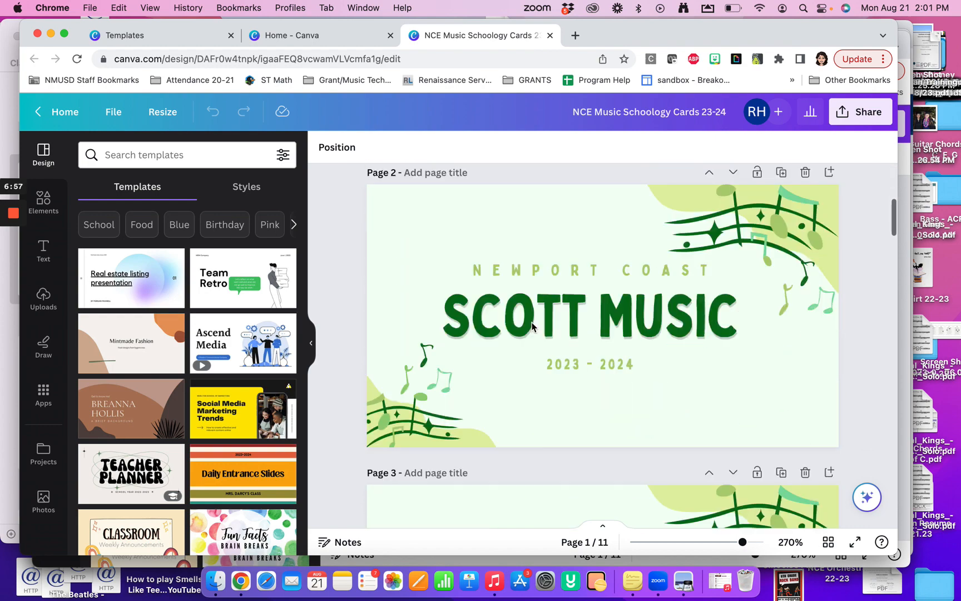
pyautogui.scroll(-12, 532, 327)
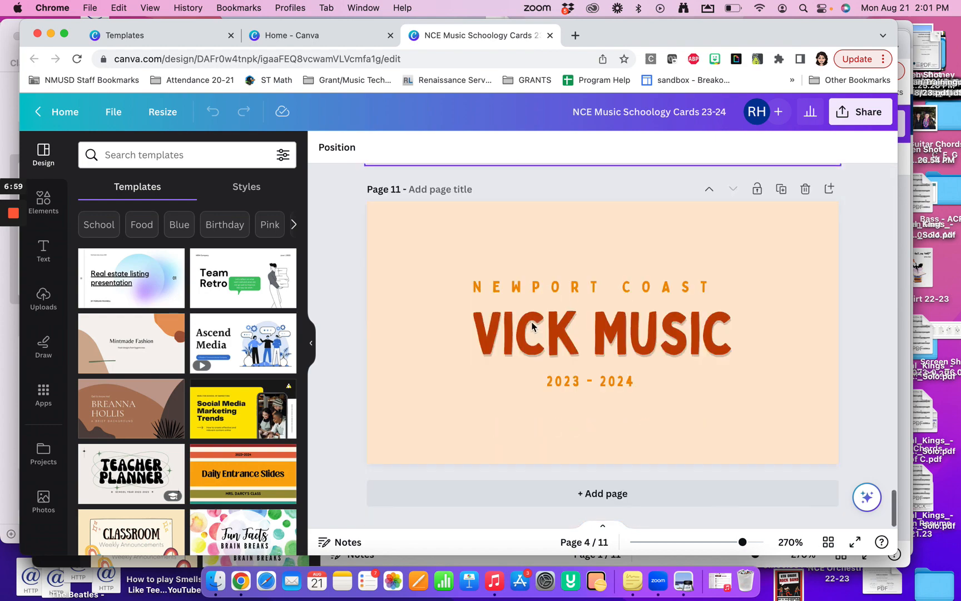
pyautogui.scroll(6, 533, 326)
pyautogui.scroll(20, 532, 326)
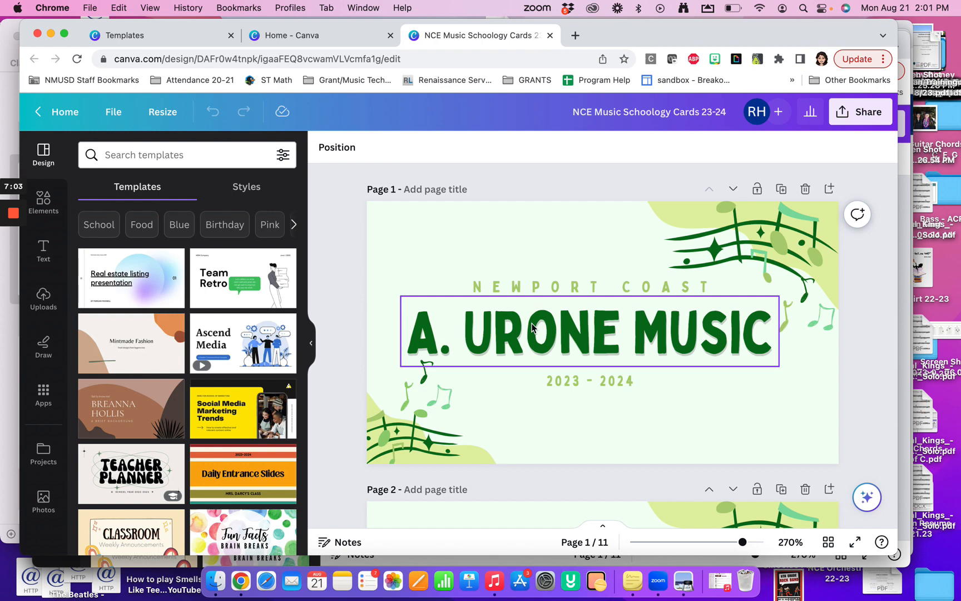
pyautogui.moveTo(11, 327)
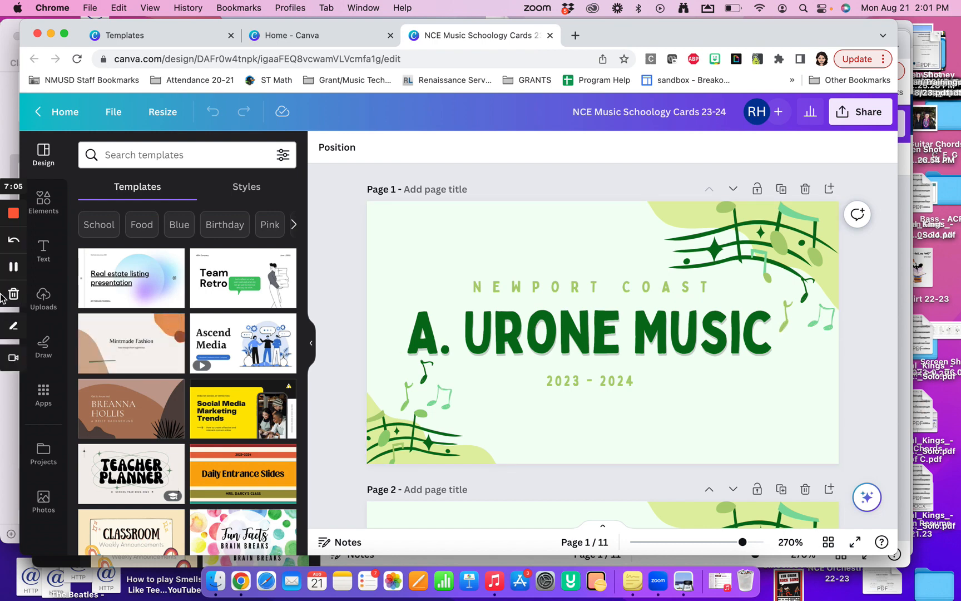
pyautogui.click(14, 329)
pyautogui.click(13, 242)
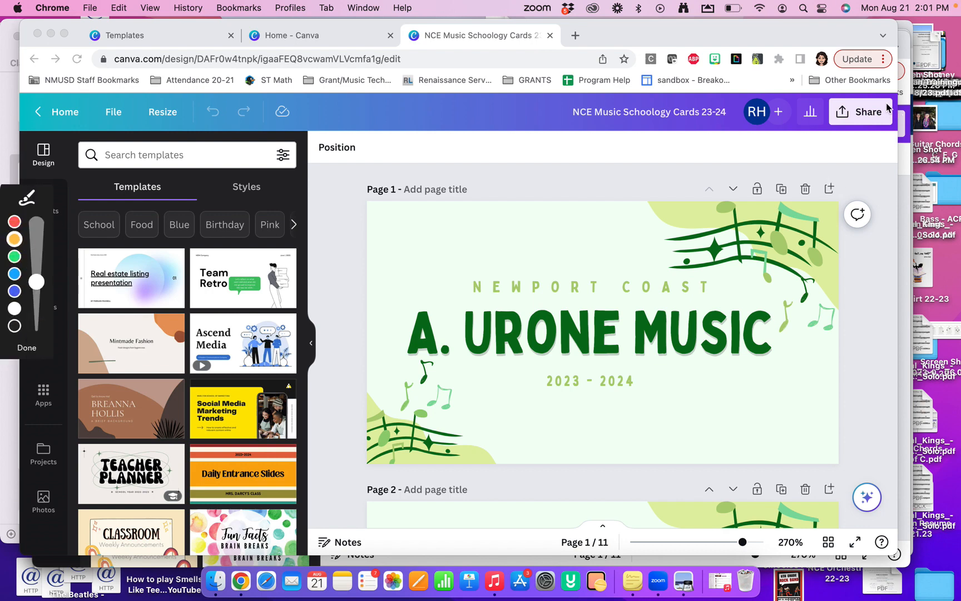
pyautogui.click(14, 240)
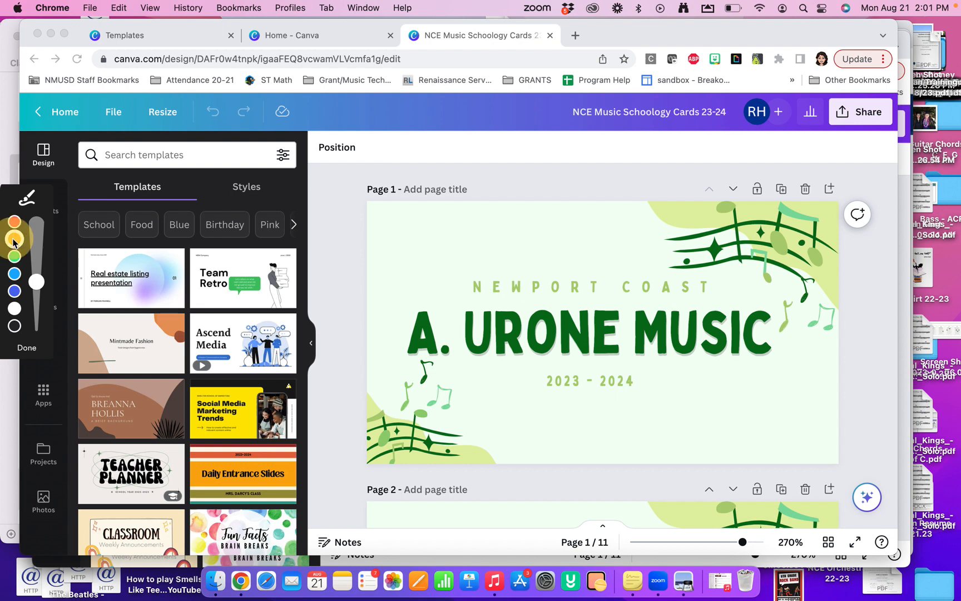
pyautogui.moveTo(836, 93)
pyautogui.mouseDown()
pyautogui.moveTo(858, 141)
pyautogui.moveTo(890, 83)
pyautogui.moveTo(837, 84)
pyautogui.mouseUp()
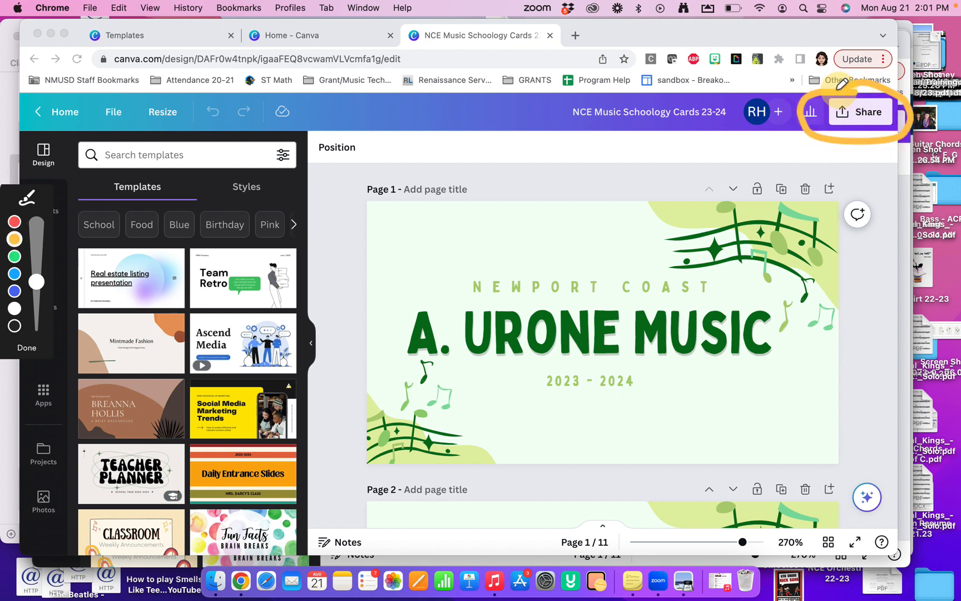
pyautogui.click(28, 348)
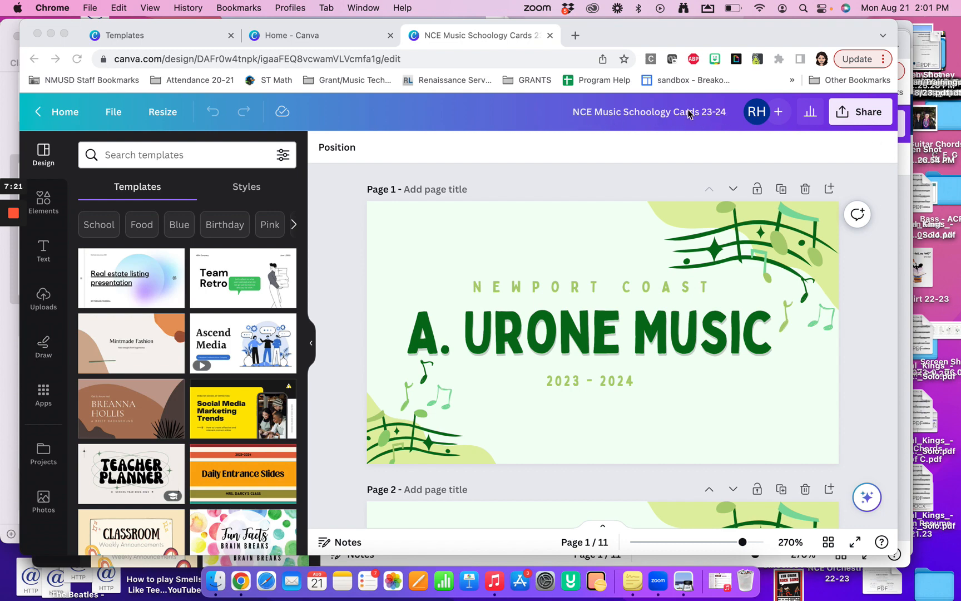
# Step: Open the sharing options for the NCE Music Schoology Cards 23-24 design
pyautogui.click(594, 113)
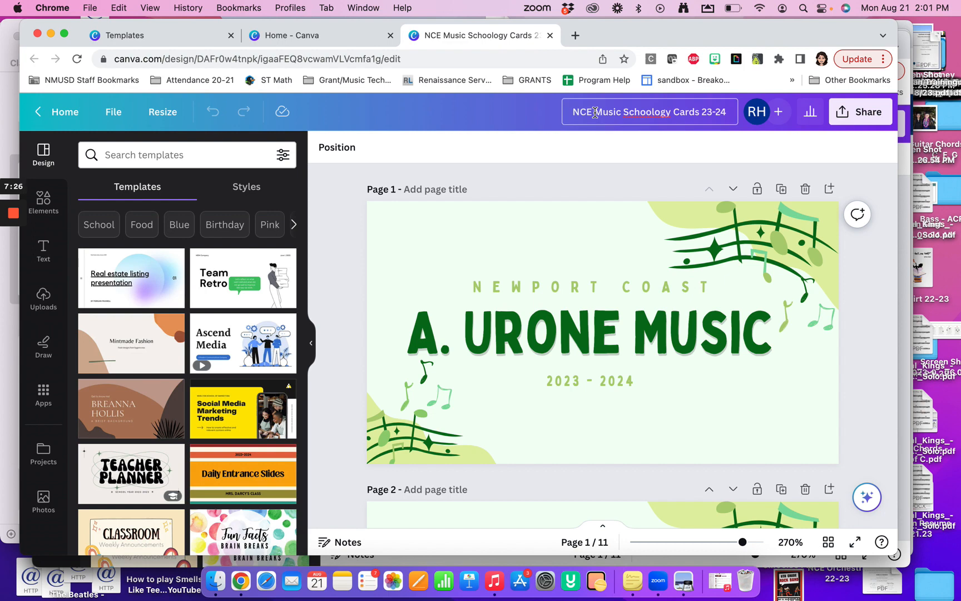
pyautogui.click(861, 117)
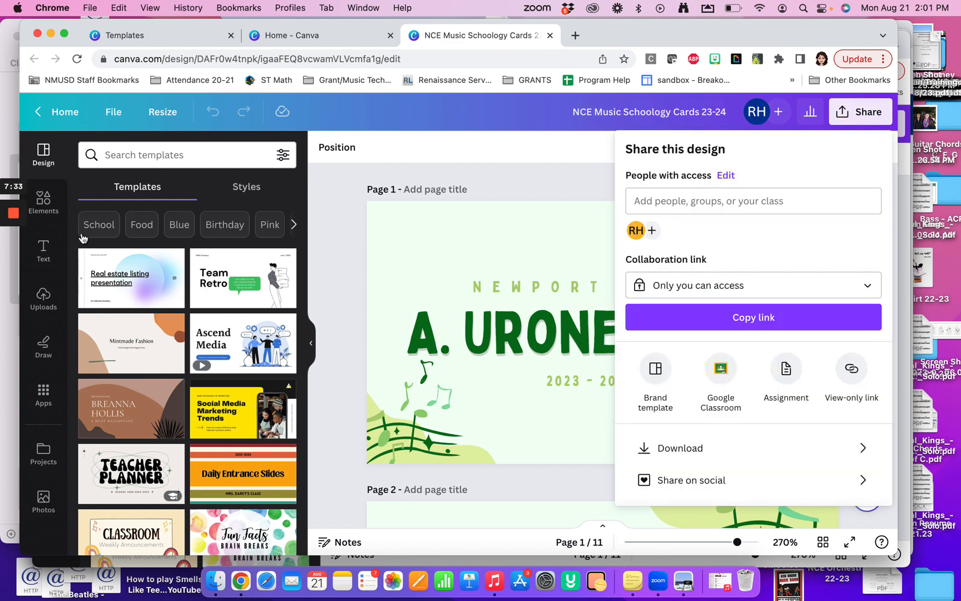
pyautogui.click(13, 333)
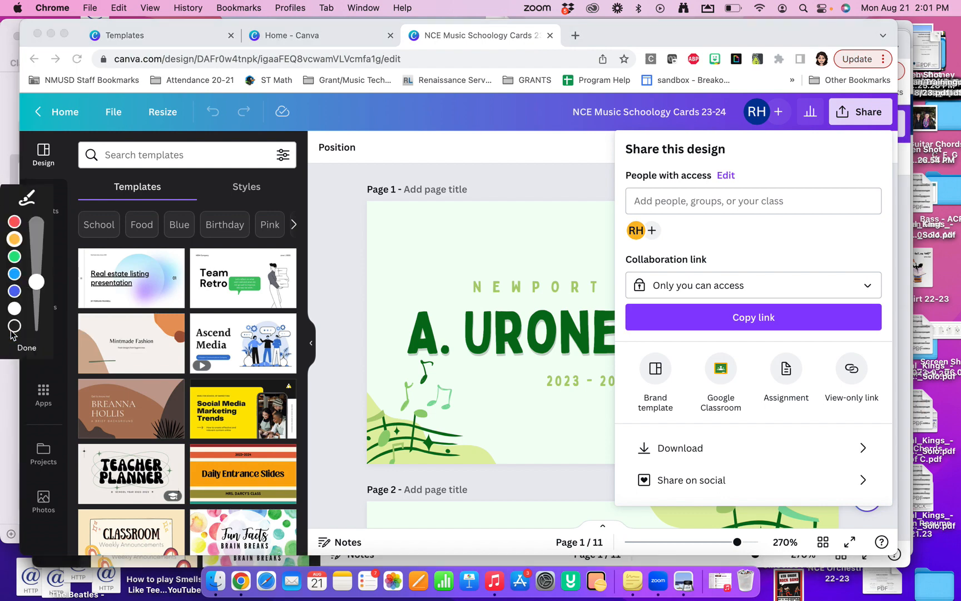
pyautogui.click(14, 239)
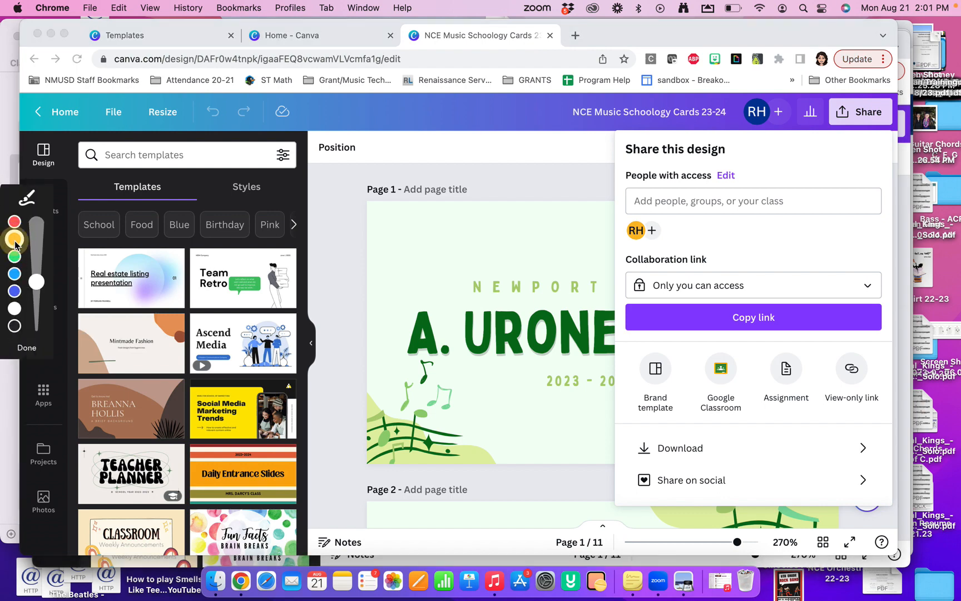
pyautogui.moveTo(857, 425); pyautogui.dragTo(765, 421)
pyautogui.moveTo(706, 410)
pyautogui.mouseDown()
pyautogui.moveTo(616, 450)
pyautogui.moveTo(658, 466)
pyautogui.moveTo(854, 457)
pyautogui.moveTo(876, 441)
pyautogui.moveTo(811, 423)
pyautogui.mouseUp()
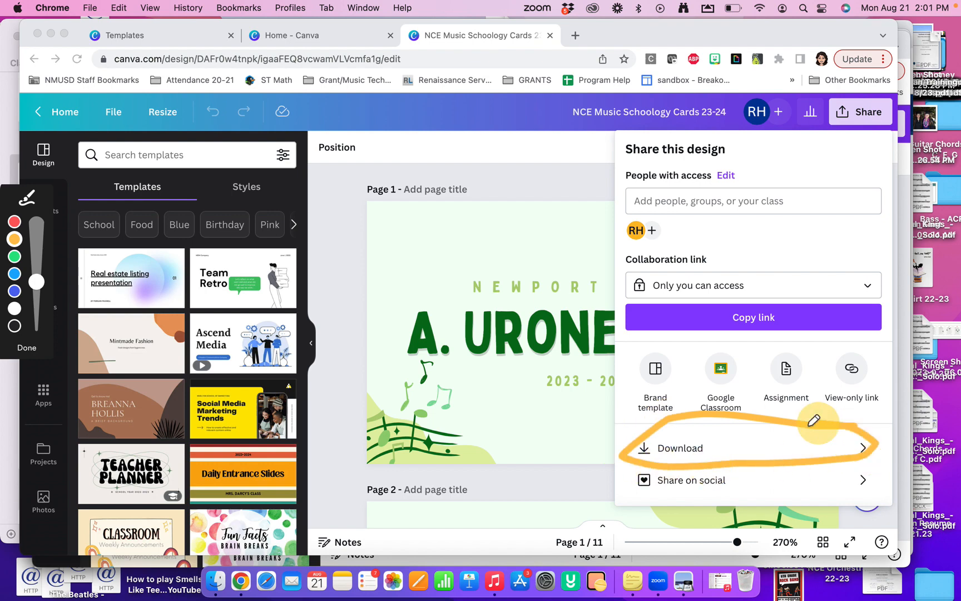
pyautogui.click(27, 350)
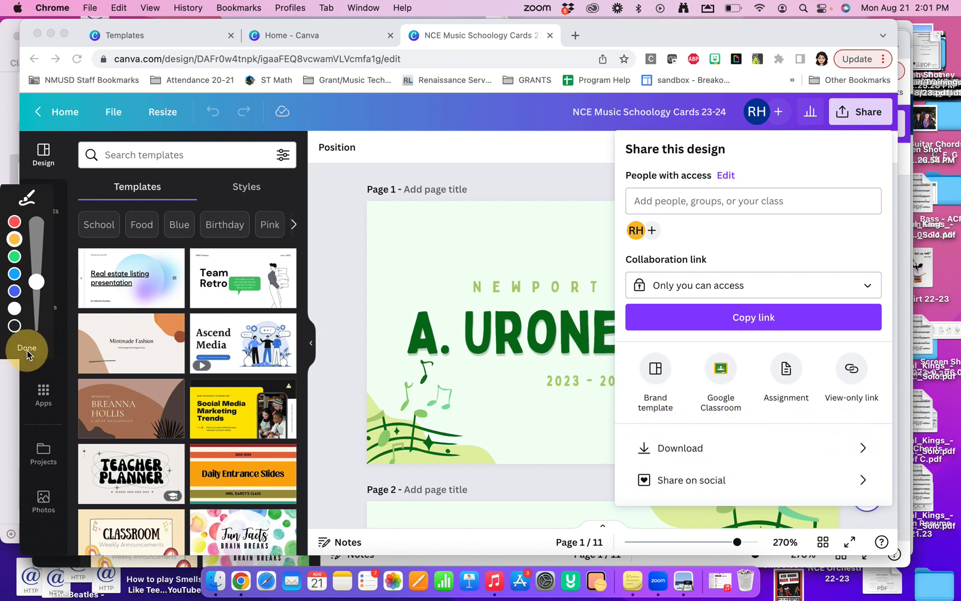
# Step: Open the design's download settings and set the file type to JPG
pyautogui.click(678, 451)
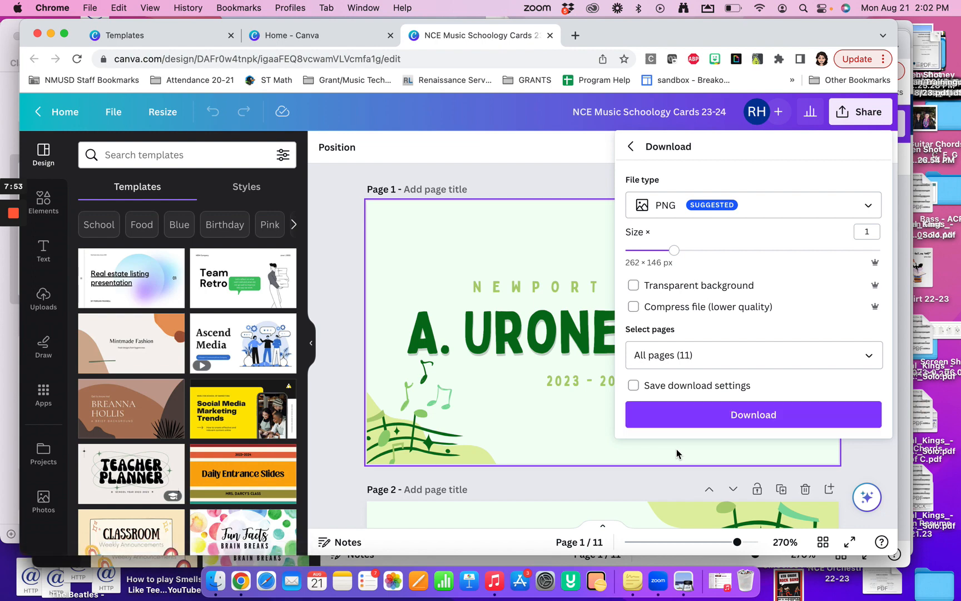
pyautogui.click(867, 209)
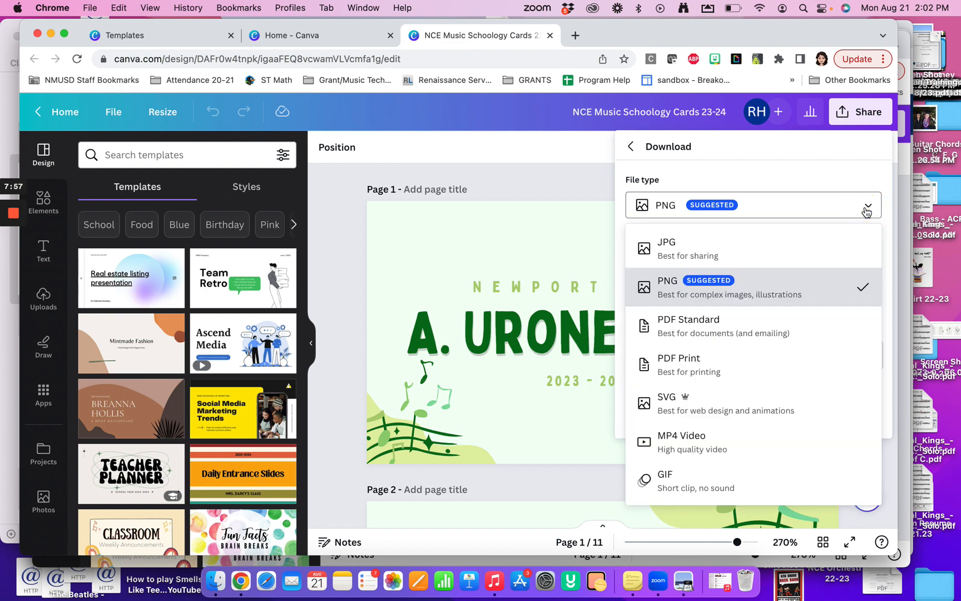
pyautogui.click(753, 253)
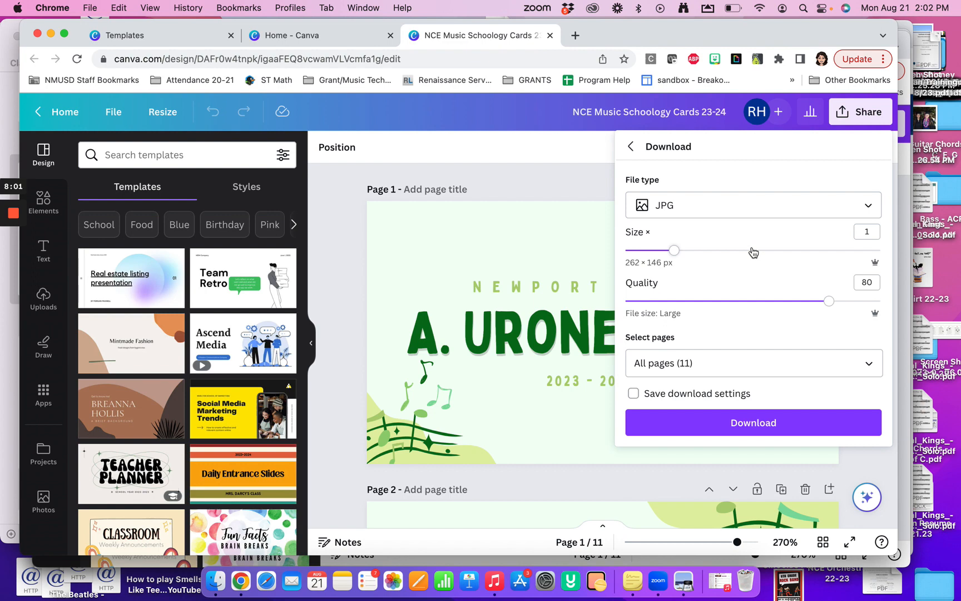